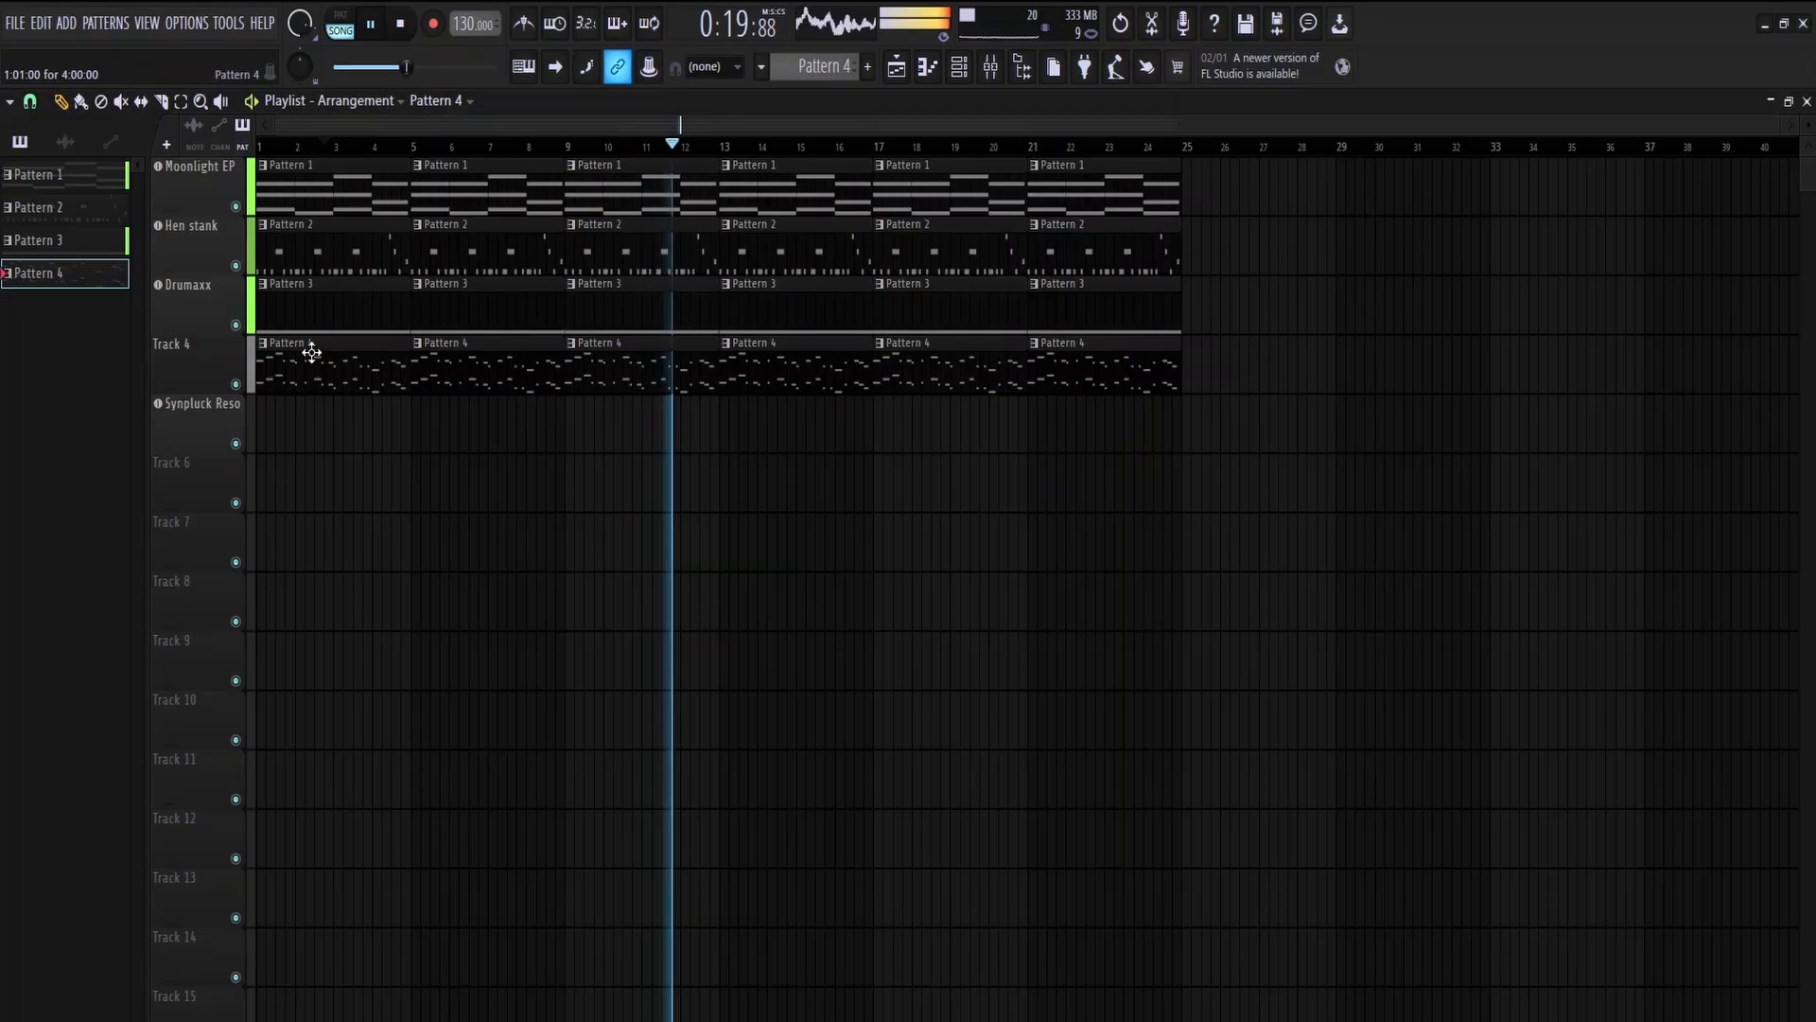
# Play the four-pattern arrangement in the playlist from the beginning to hear the unprocessed mix
pyautogui.scroll(3, 356, 198)
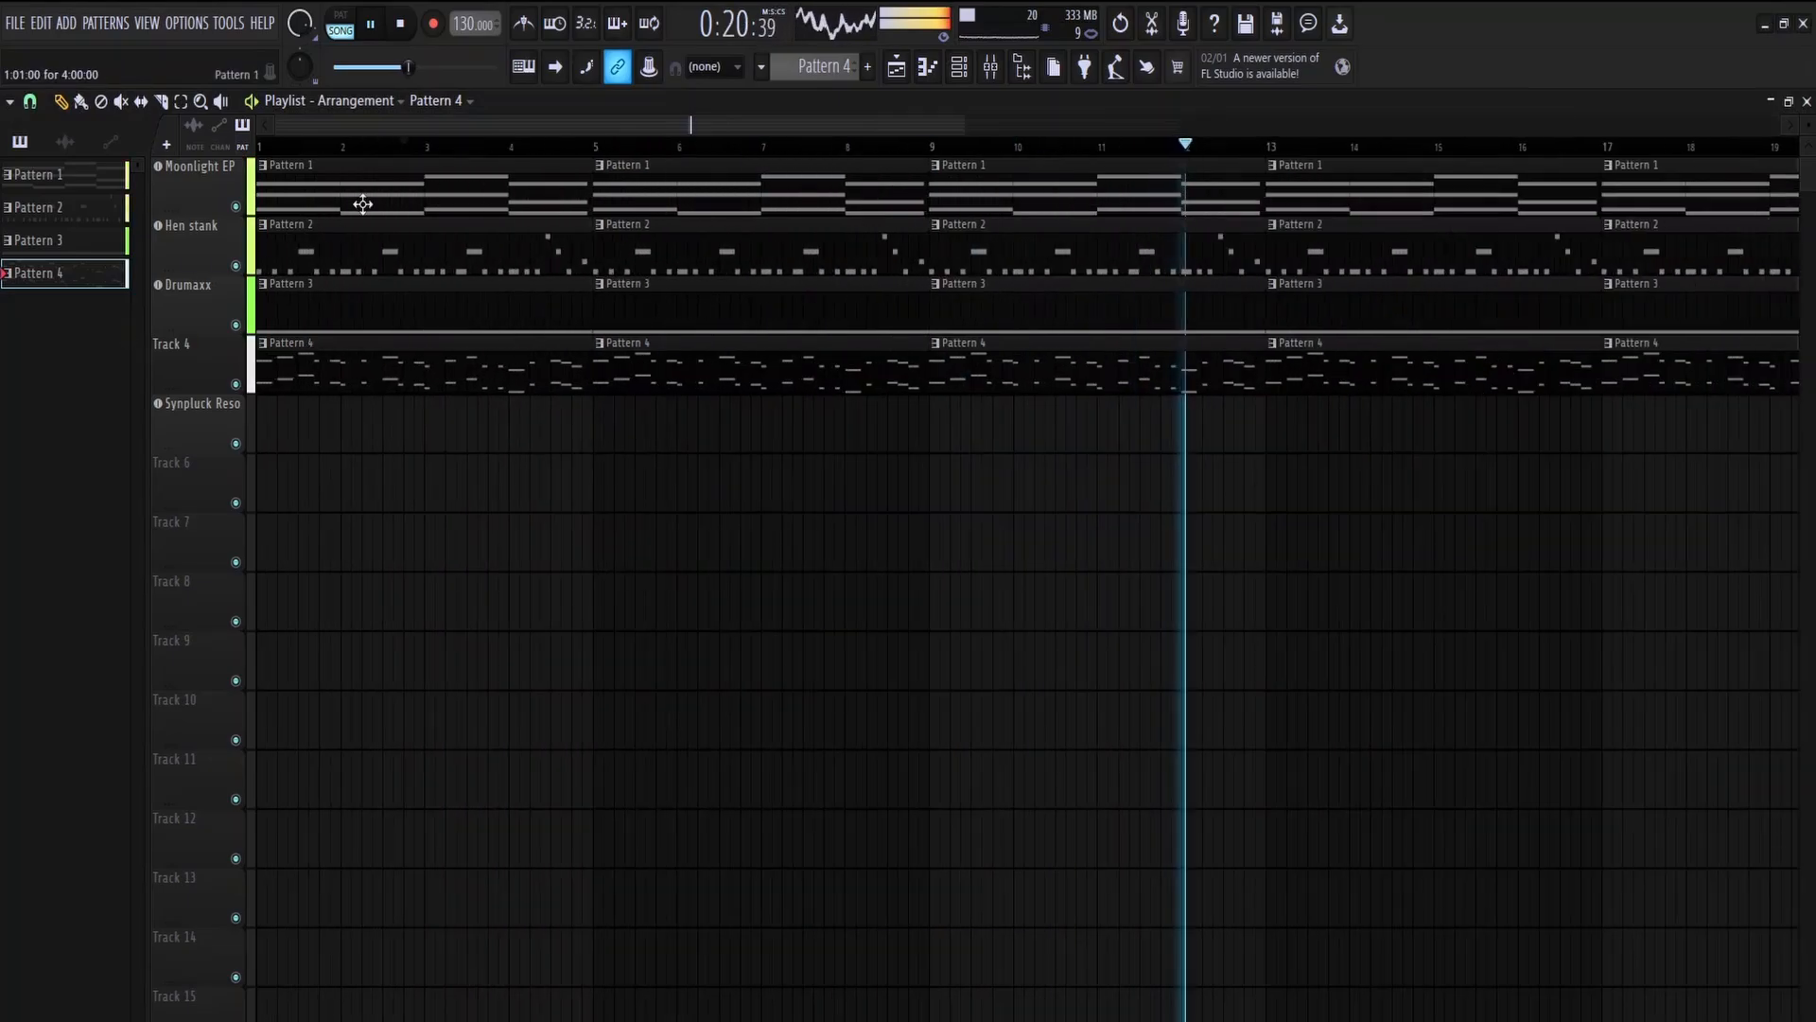
pyautogui.press('space')
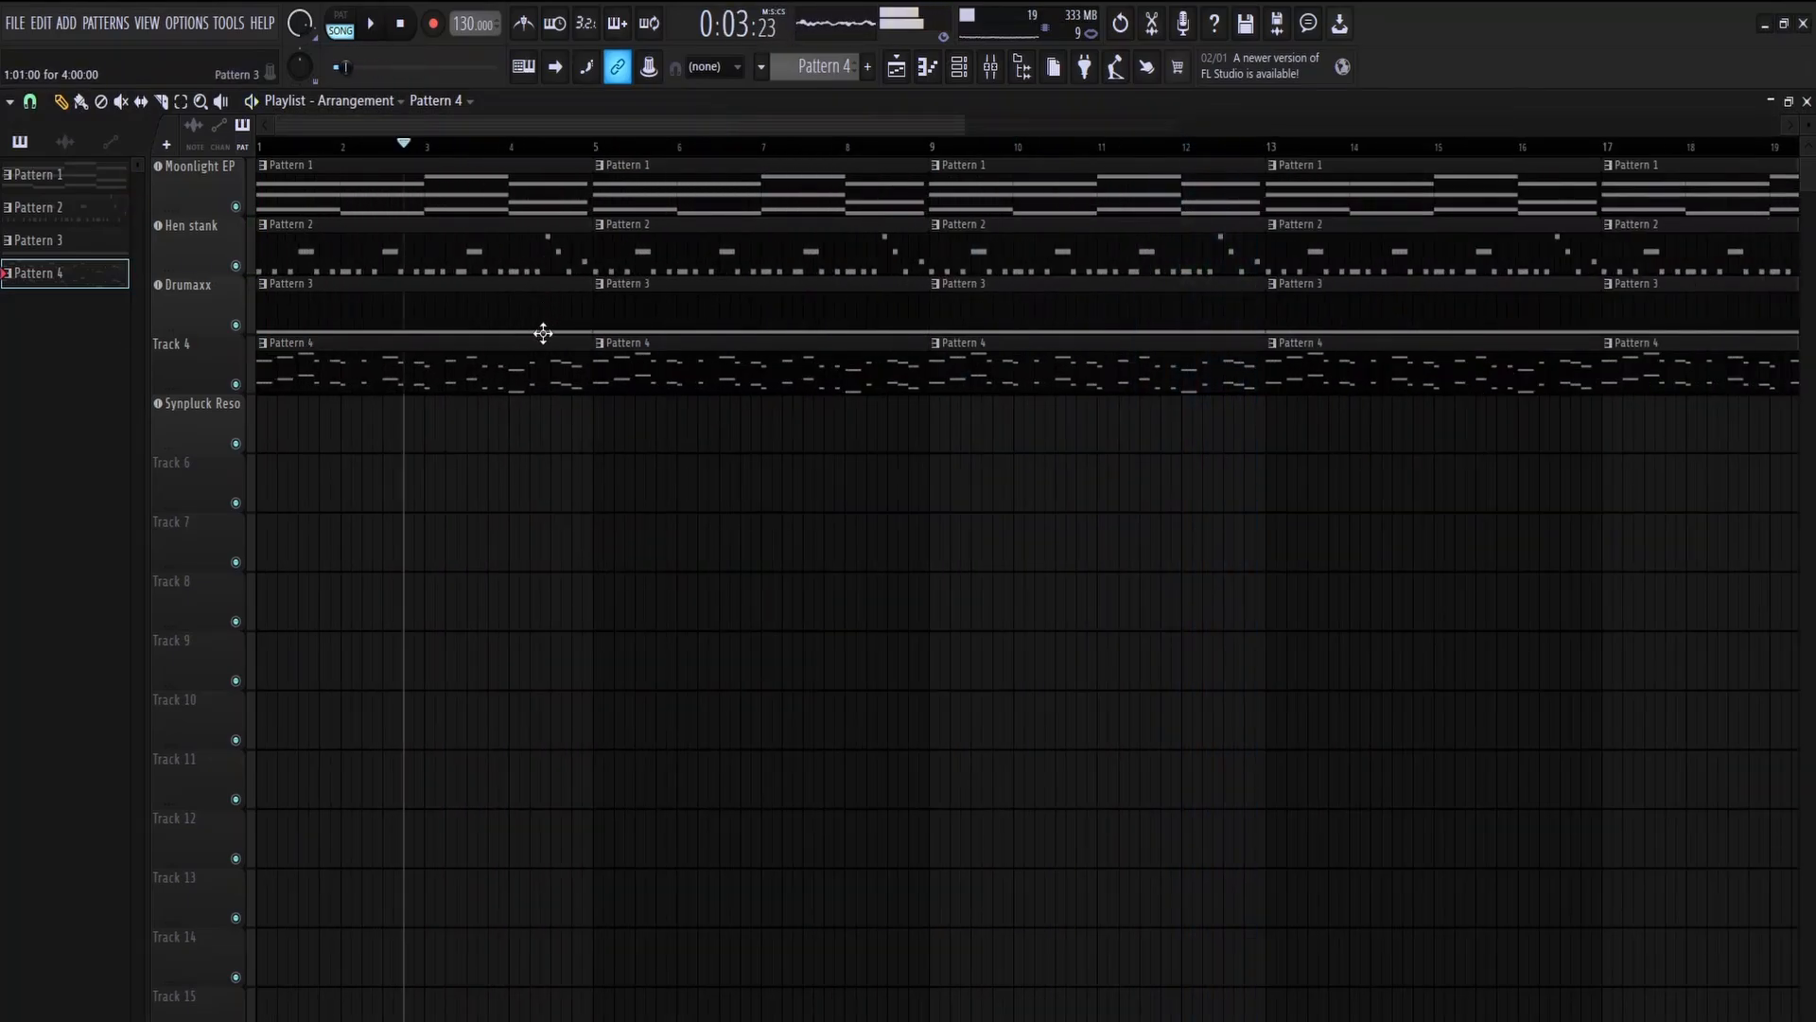
pyautogui.scroll(-3, 416, 317)
pyautogui.scroll(4, 284, 270)
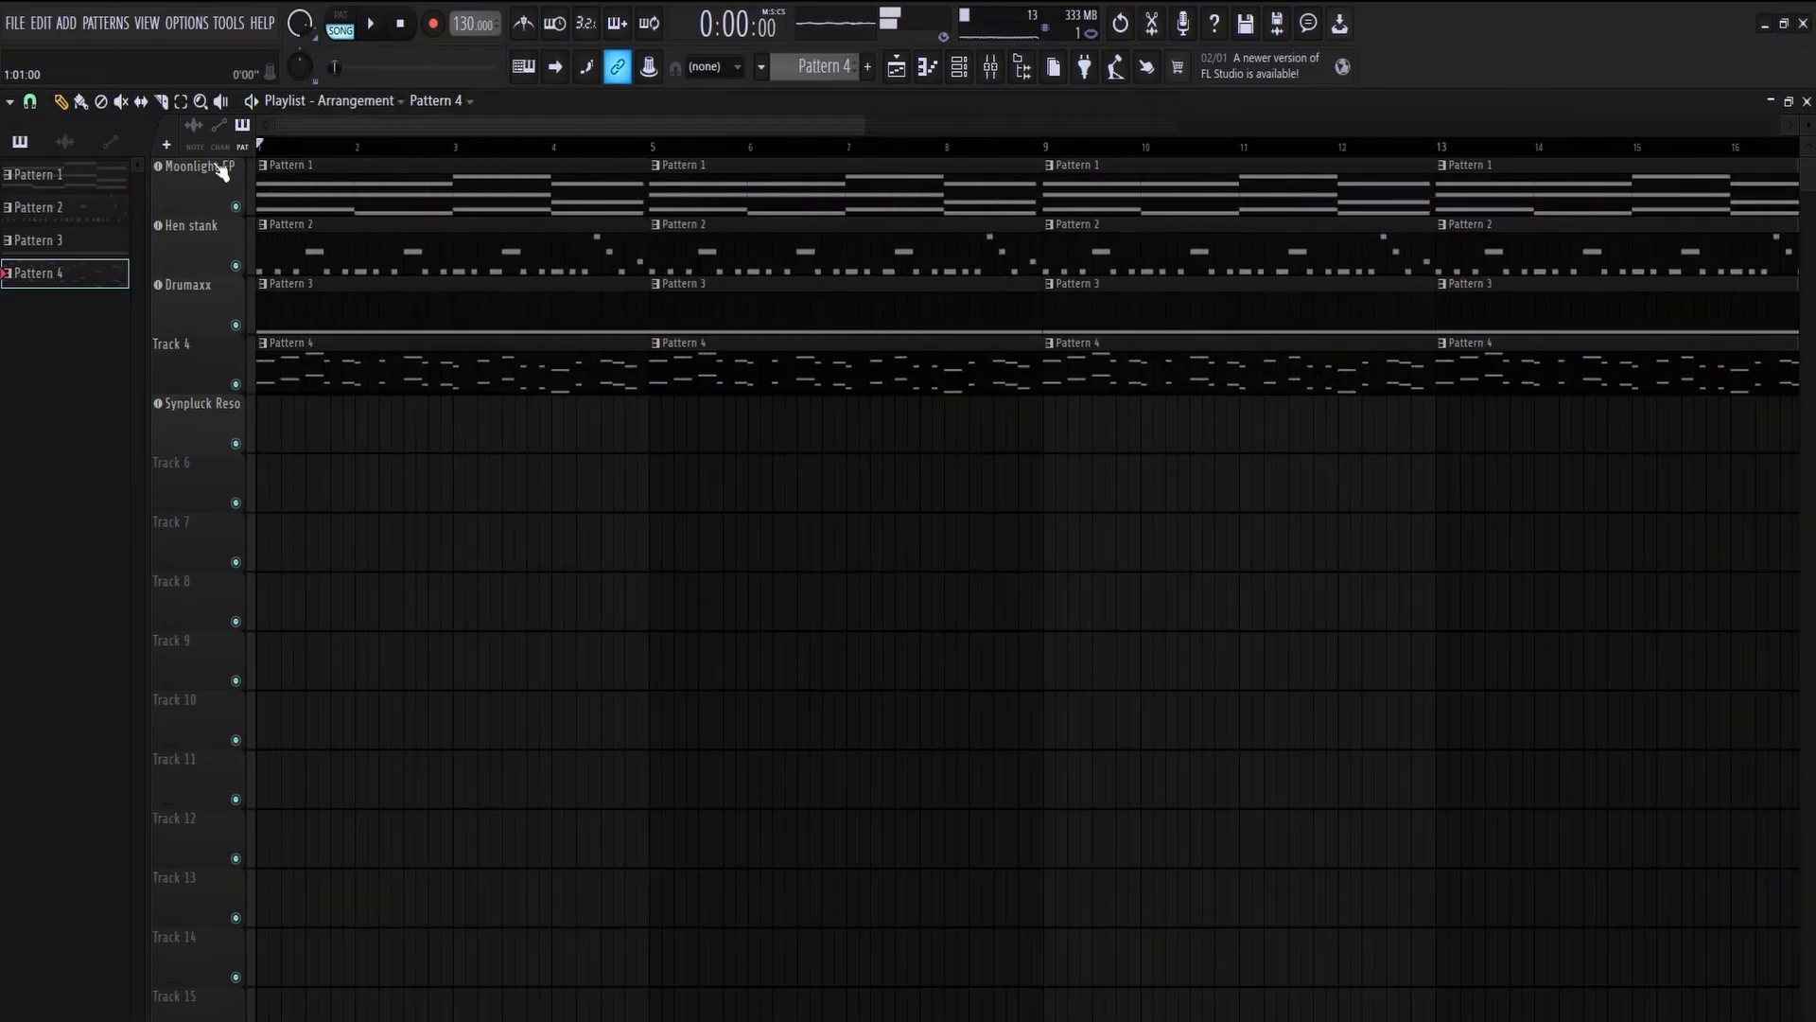
pyautogui.press('space')
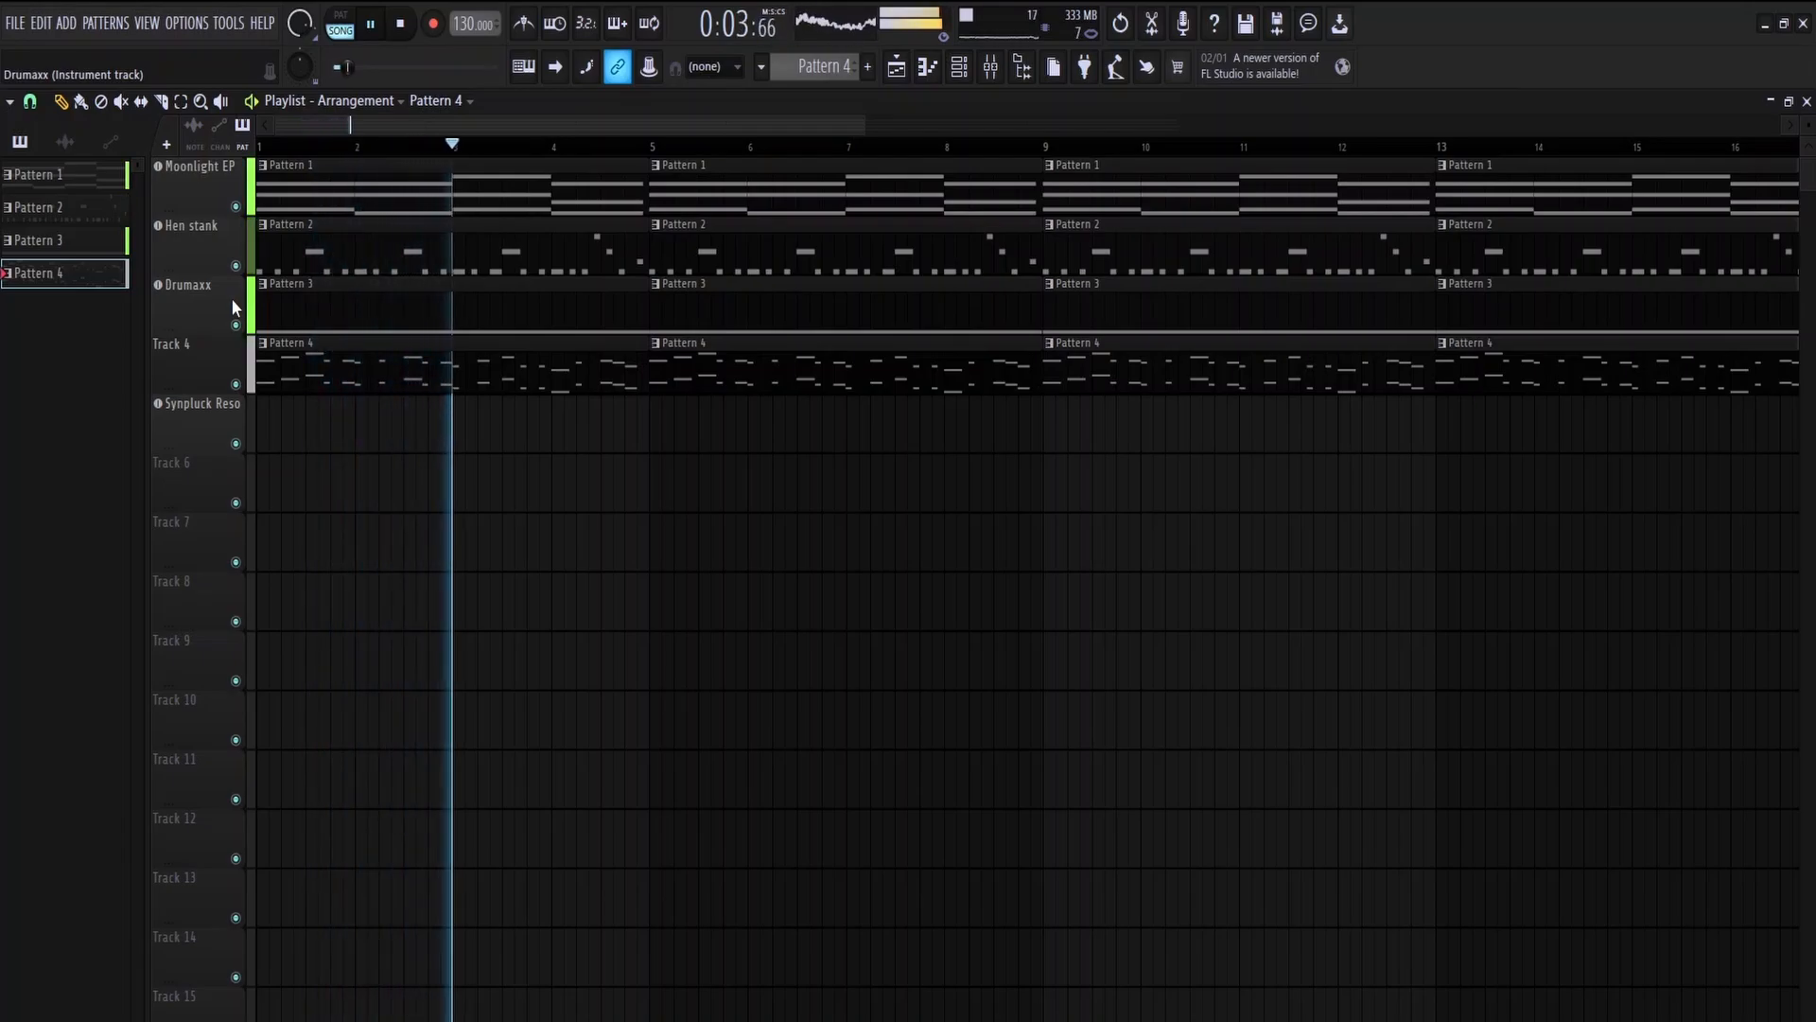
pyautogui.scroll(3, 229, 291)
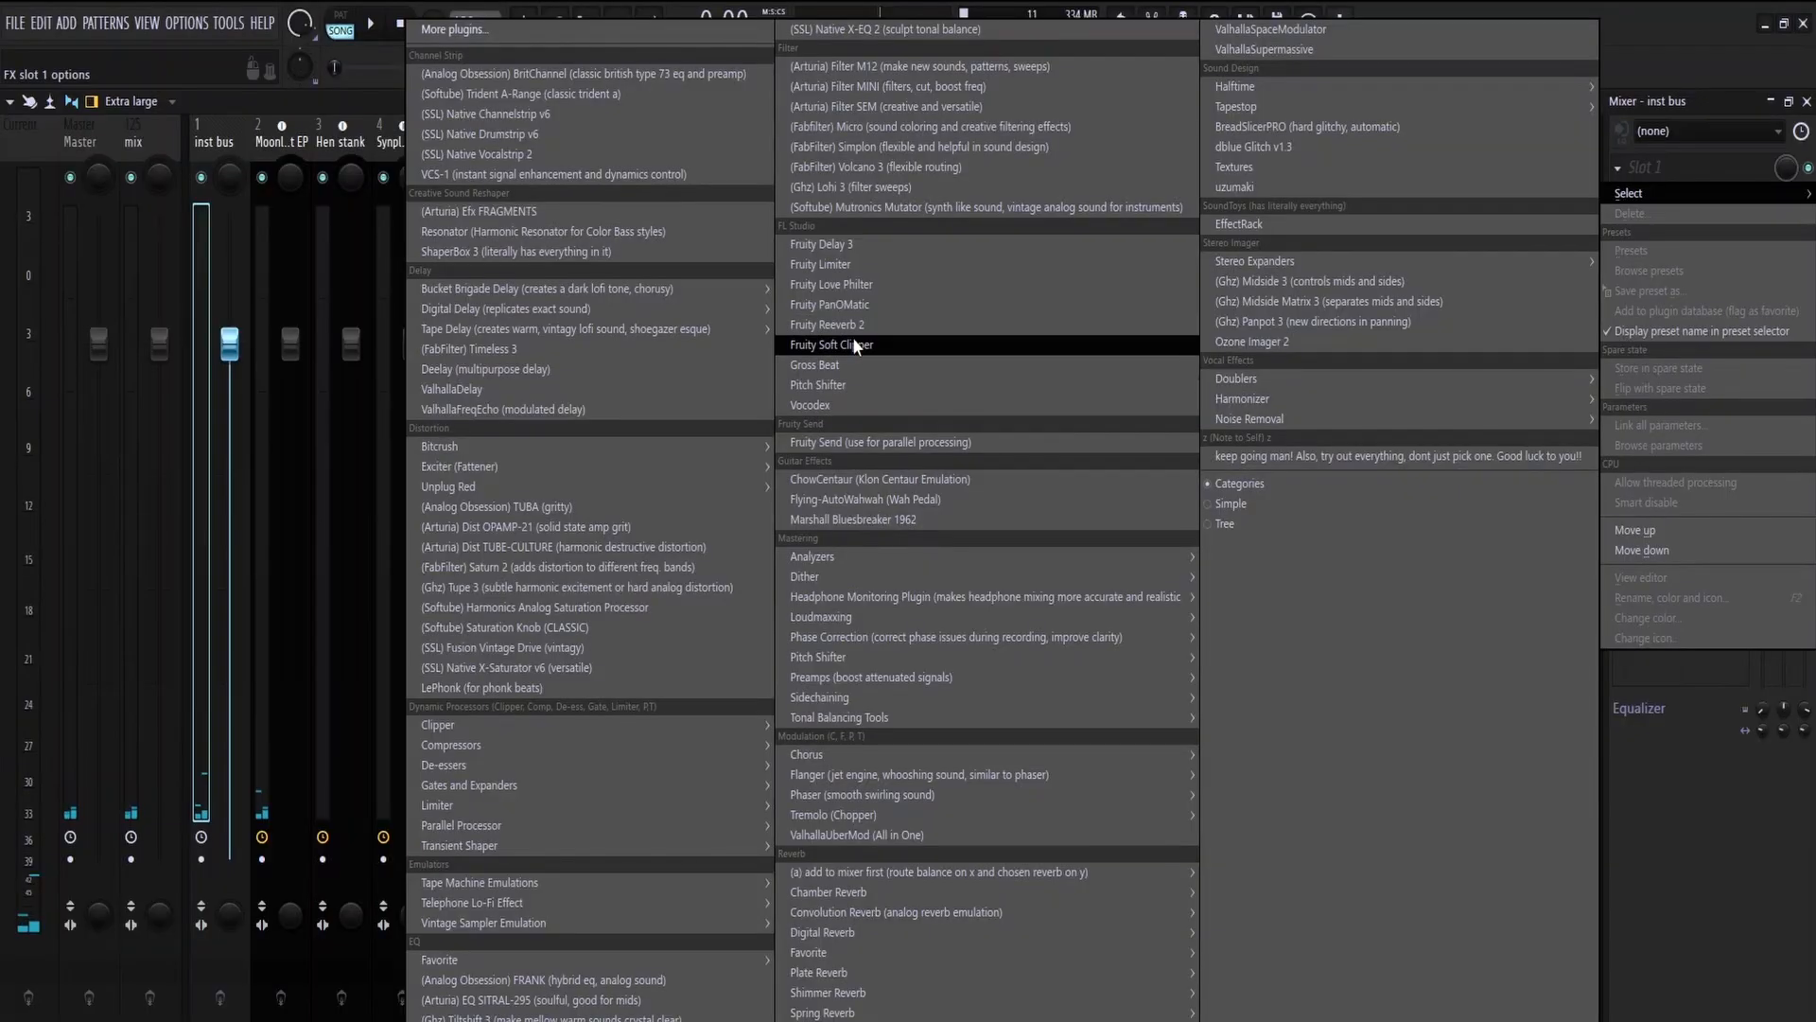
# Add Fruity Limiter to the inst bus mixer track and set its sidechain source to Drumaxx
pyautogui.click(865, 272)
pyautogui.moveTo(489, 232); pyautogui.dragTo(747, 208)
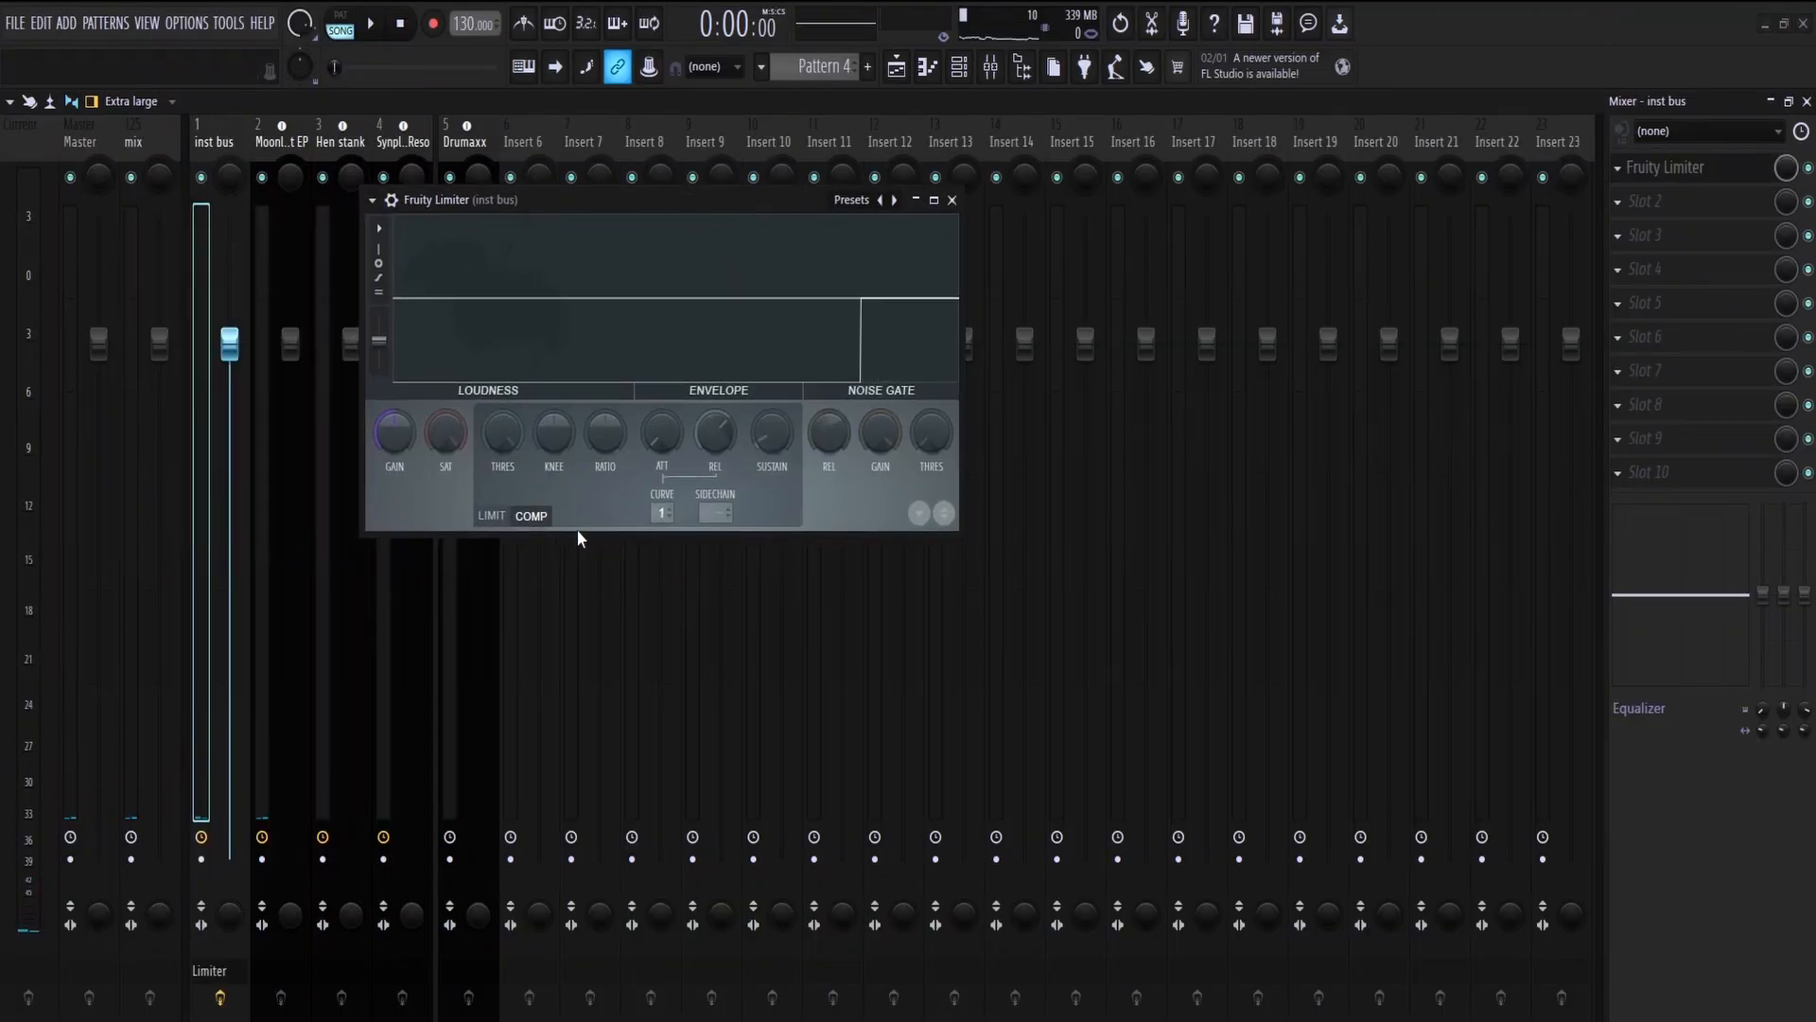
pyautogui.click(715, 513)
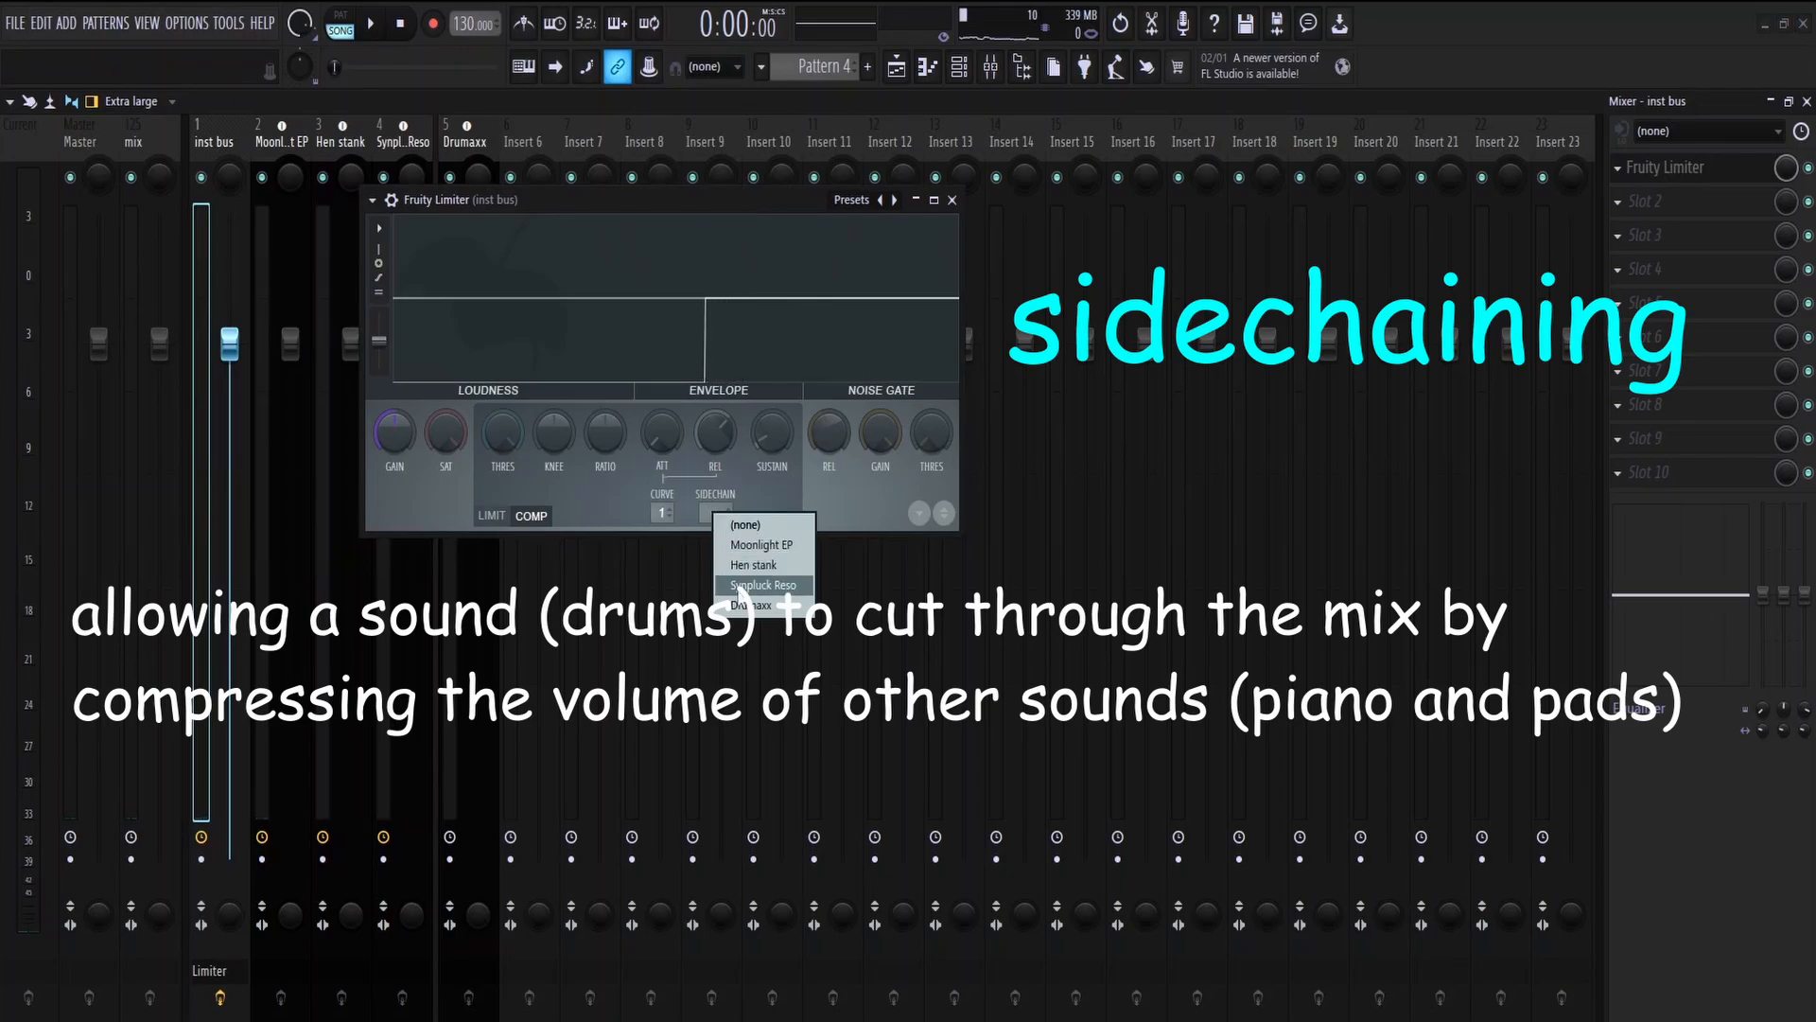
pyautogui.click(740, 585)
# Lower the Fruity Limiter's compressor threshold and raise its ratio while the song plays
pyautogui.press('space')
pyautogui.moveTo(502, 432); pyautogui.dragTo(502, 473)
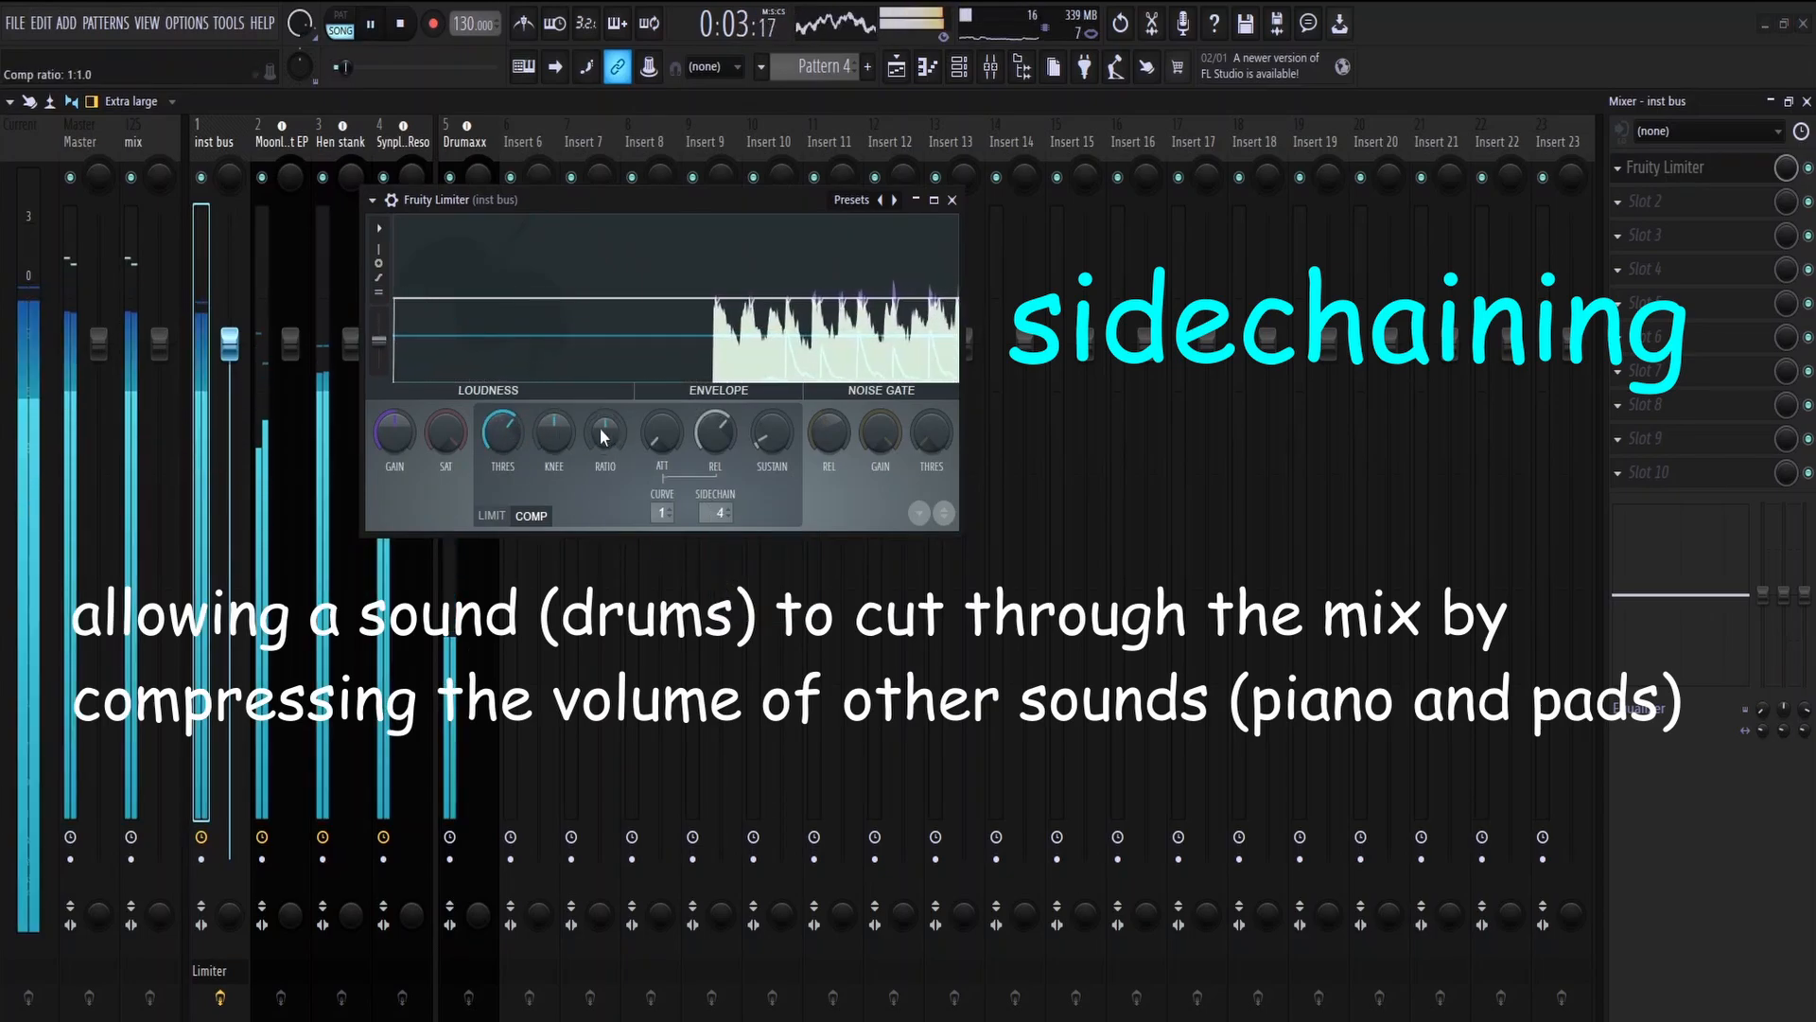
pyautogui.moveTo(599, 433); pyautogui.dragTo(600, 416)
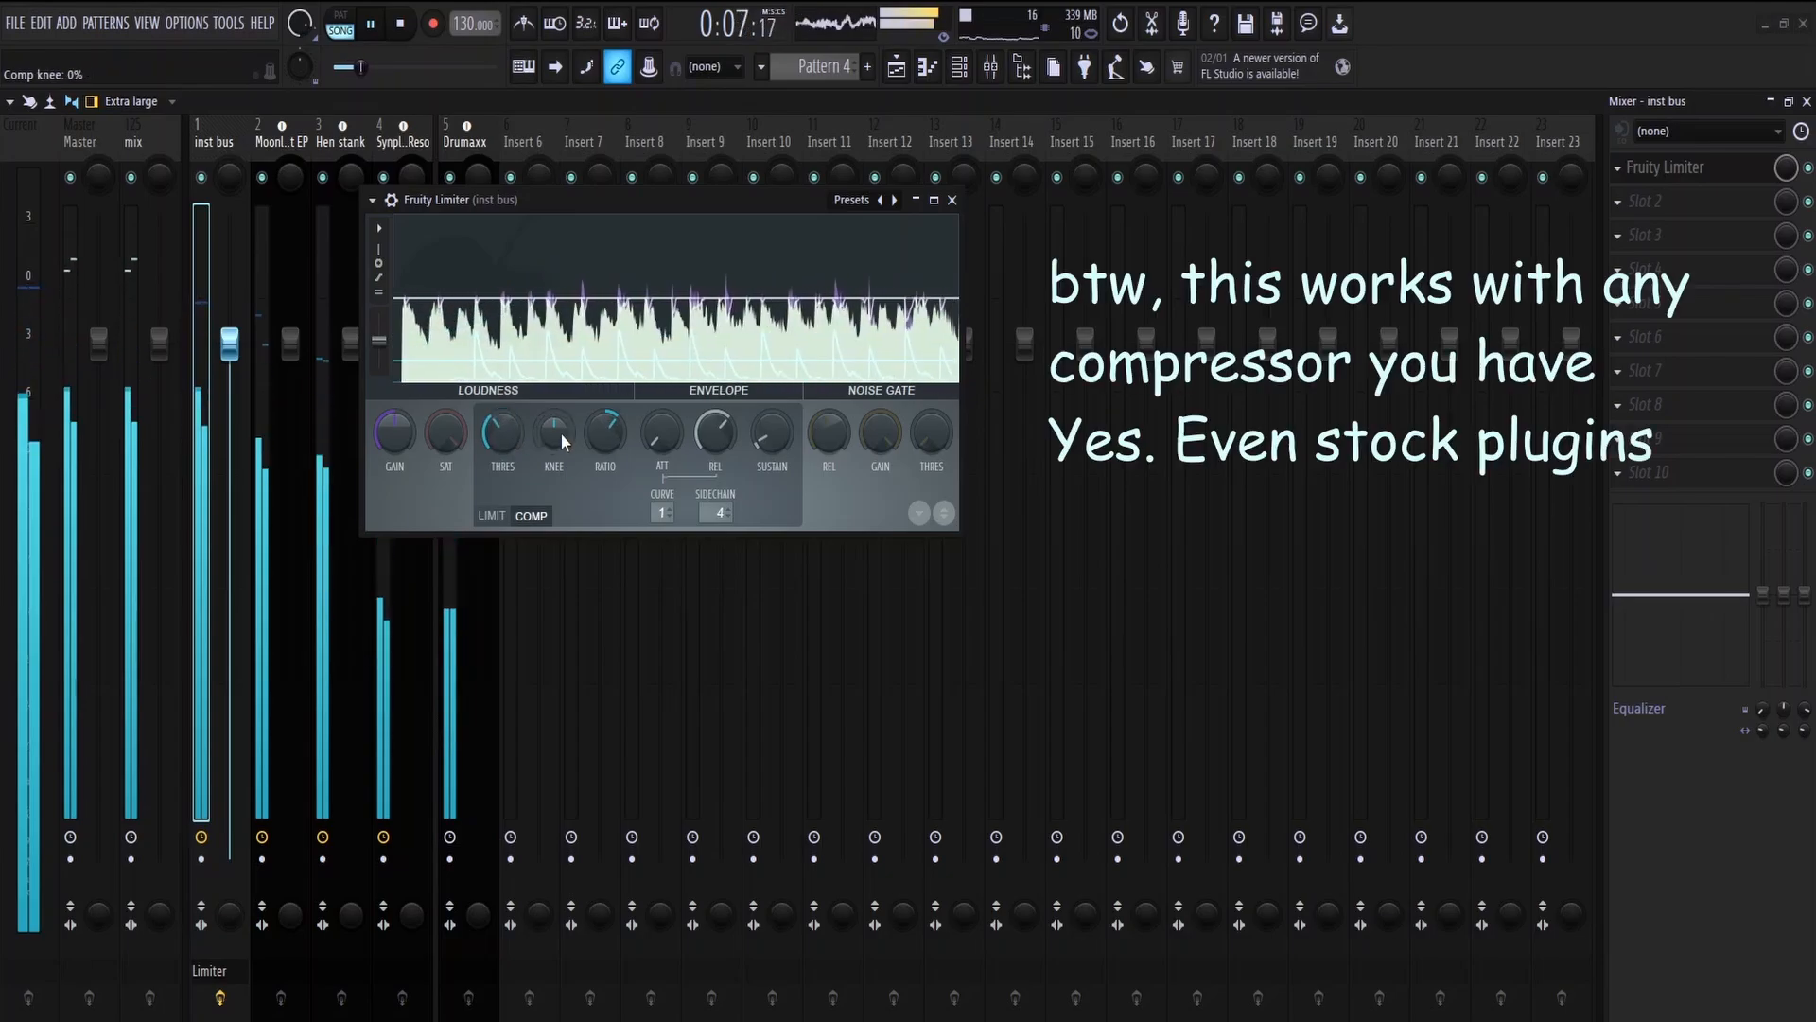
pyautogui.moveTo(503, 424); pyautogui.dragTo(504, 439)
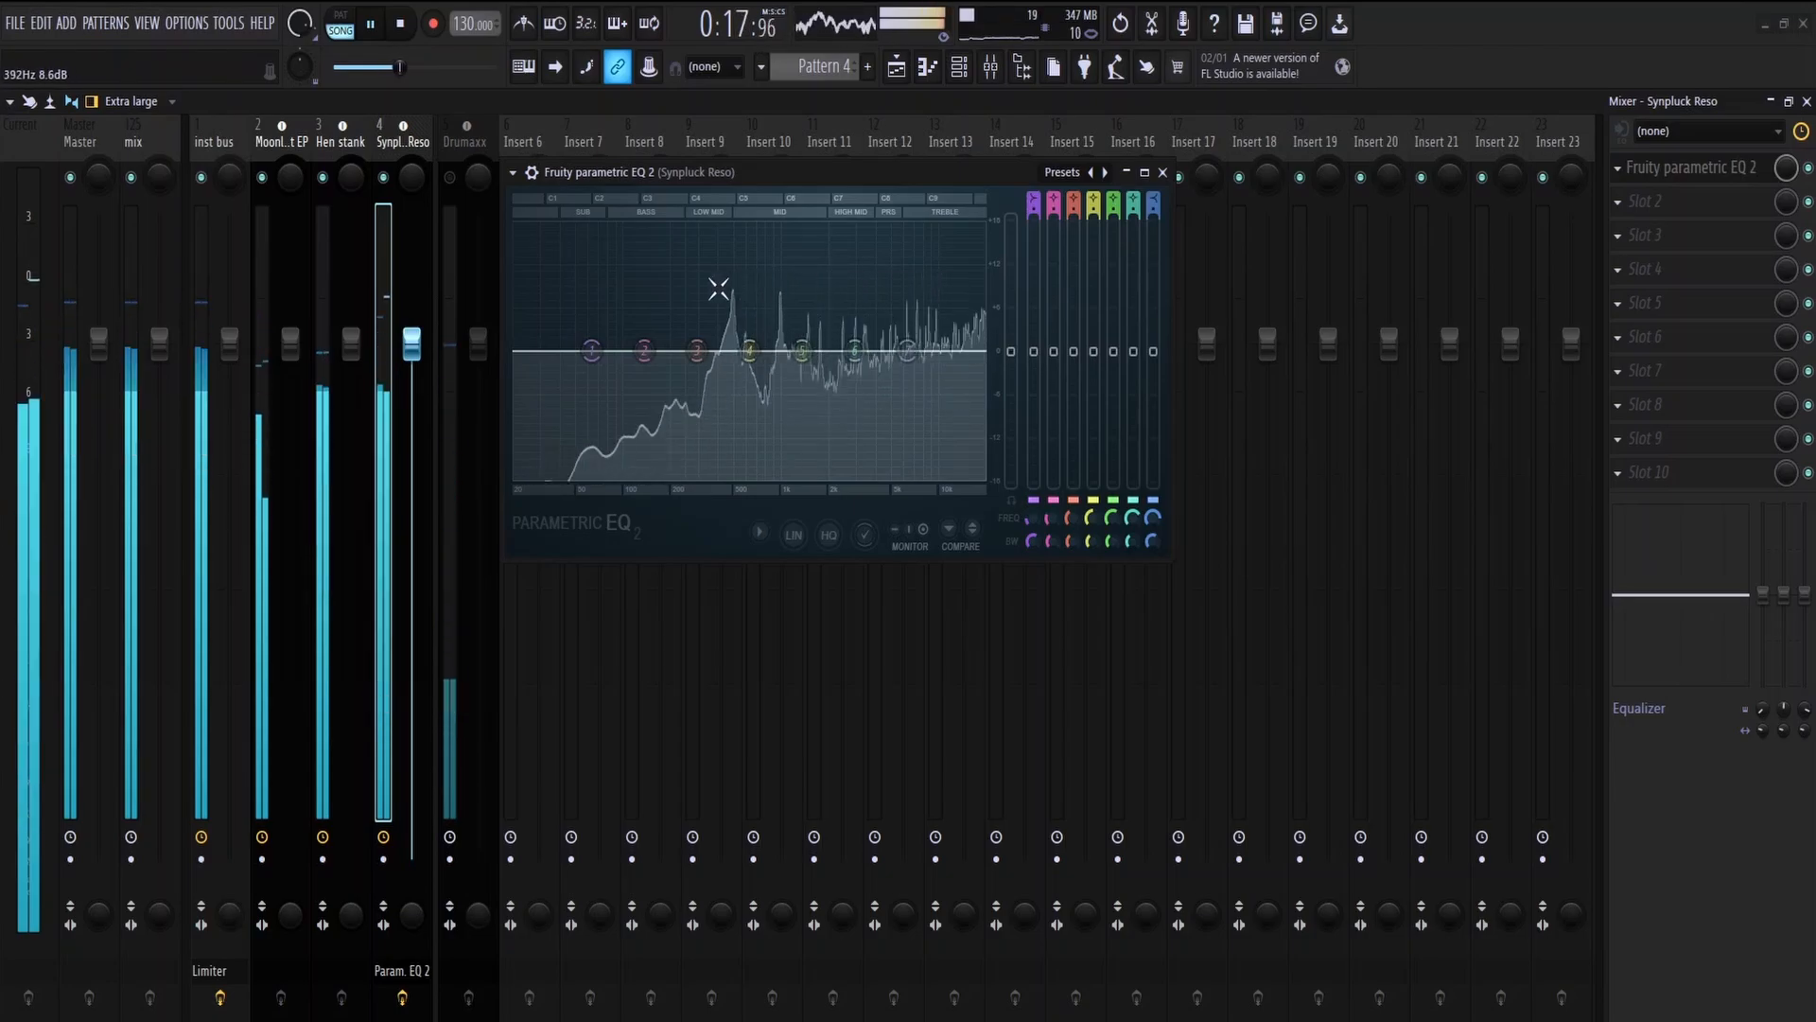
# Close the Synpluck Reso equalizer and open Fruity Parametric EQ 2 on the Moonlight EP mixer track
pyautogui.click(1161, 173)
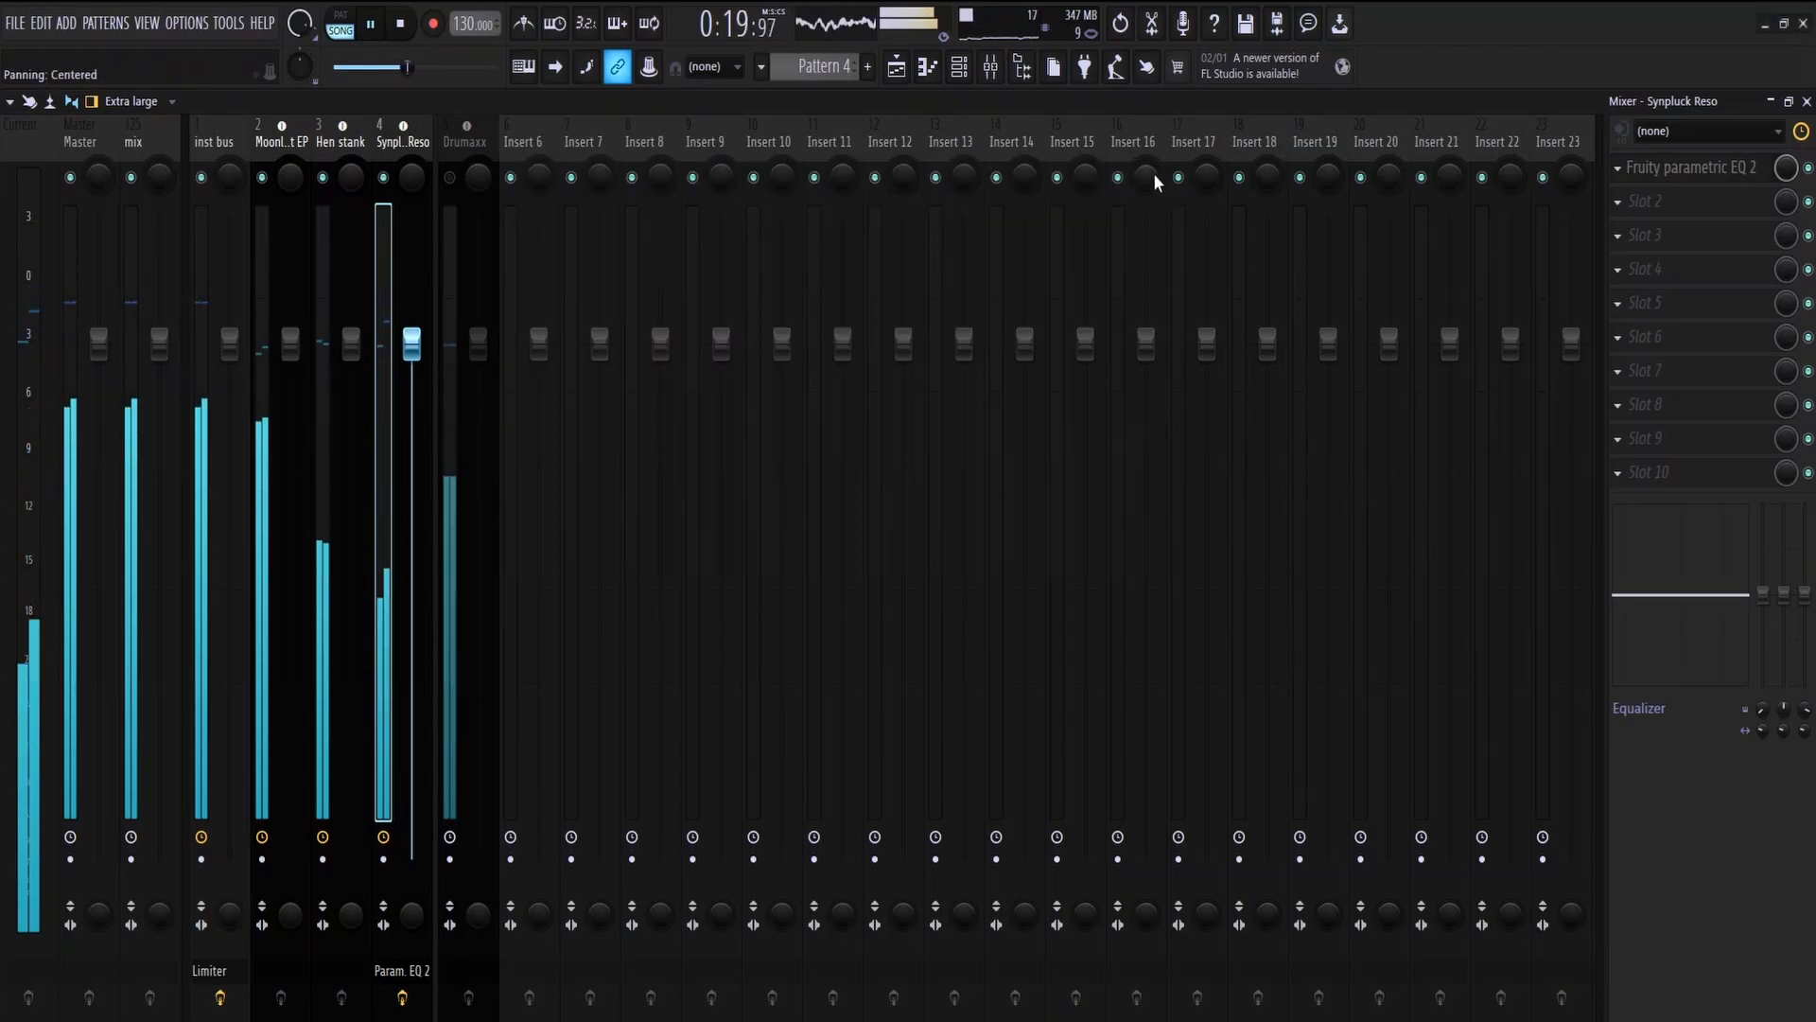
pyautogui.click(282, 142)
pyautogui.click(1633, 166)
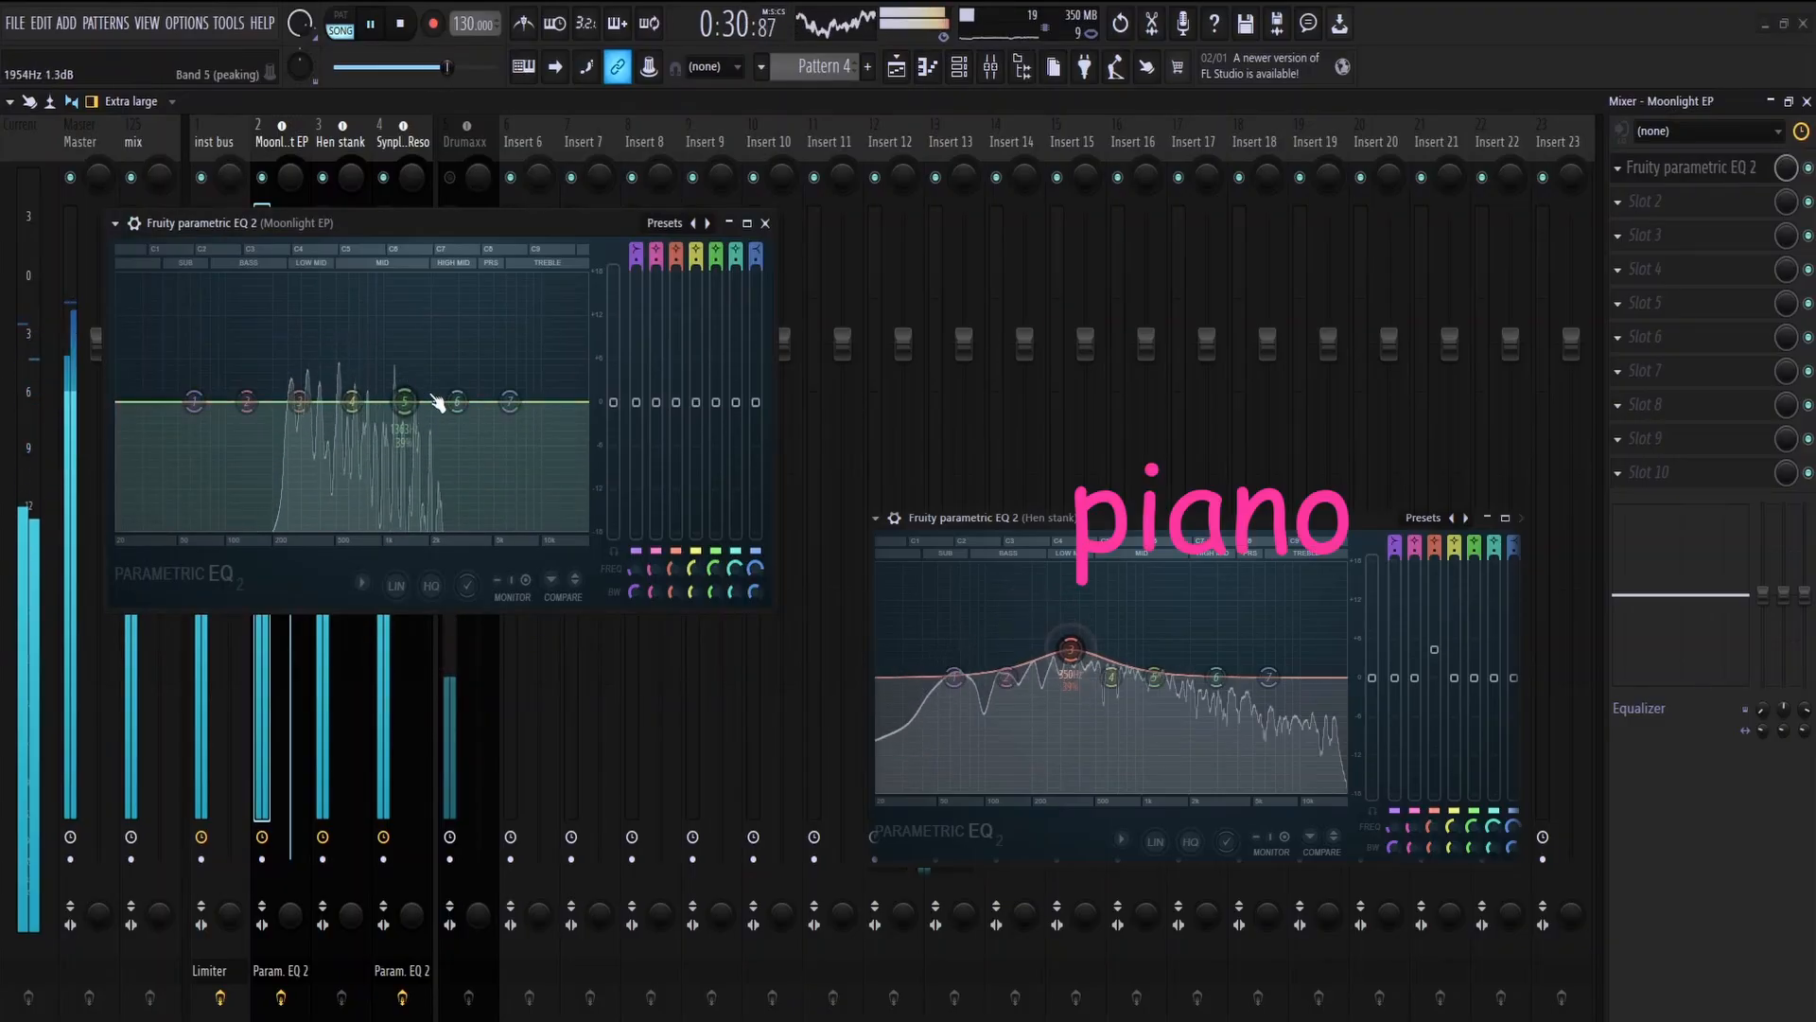
# Try a band pass filter on band 5 of the Moonlight EP equalizer
pyautogui.rightClick(405, 404)
pyautogui.moveTo(455, 470)
pyautogui.click(514, 489)
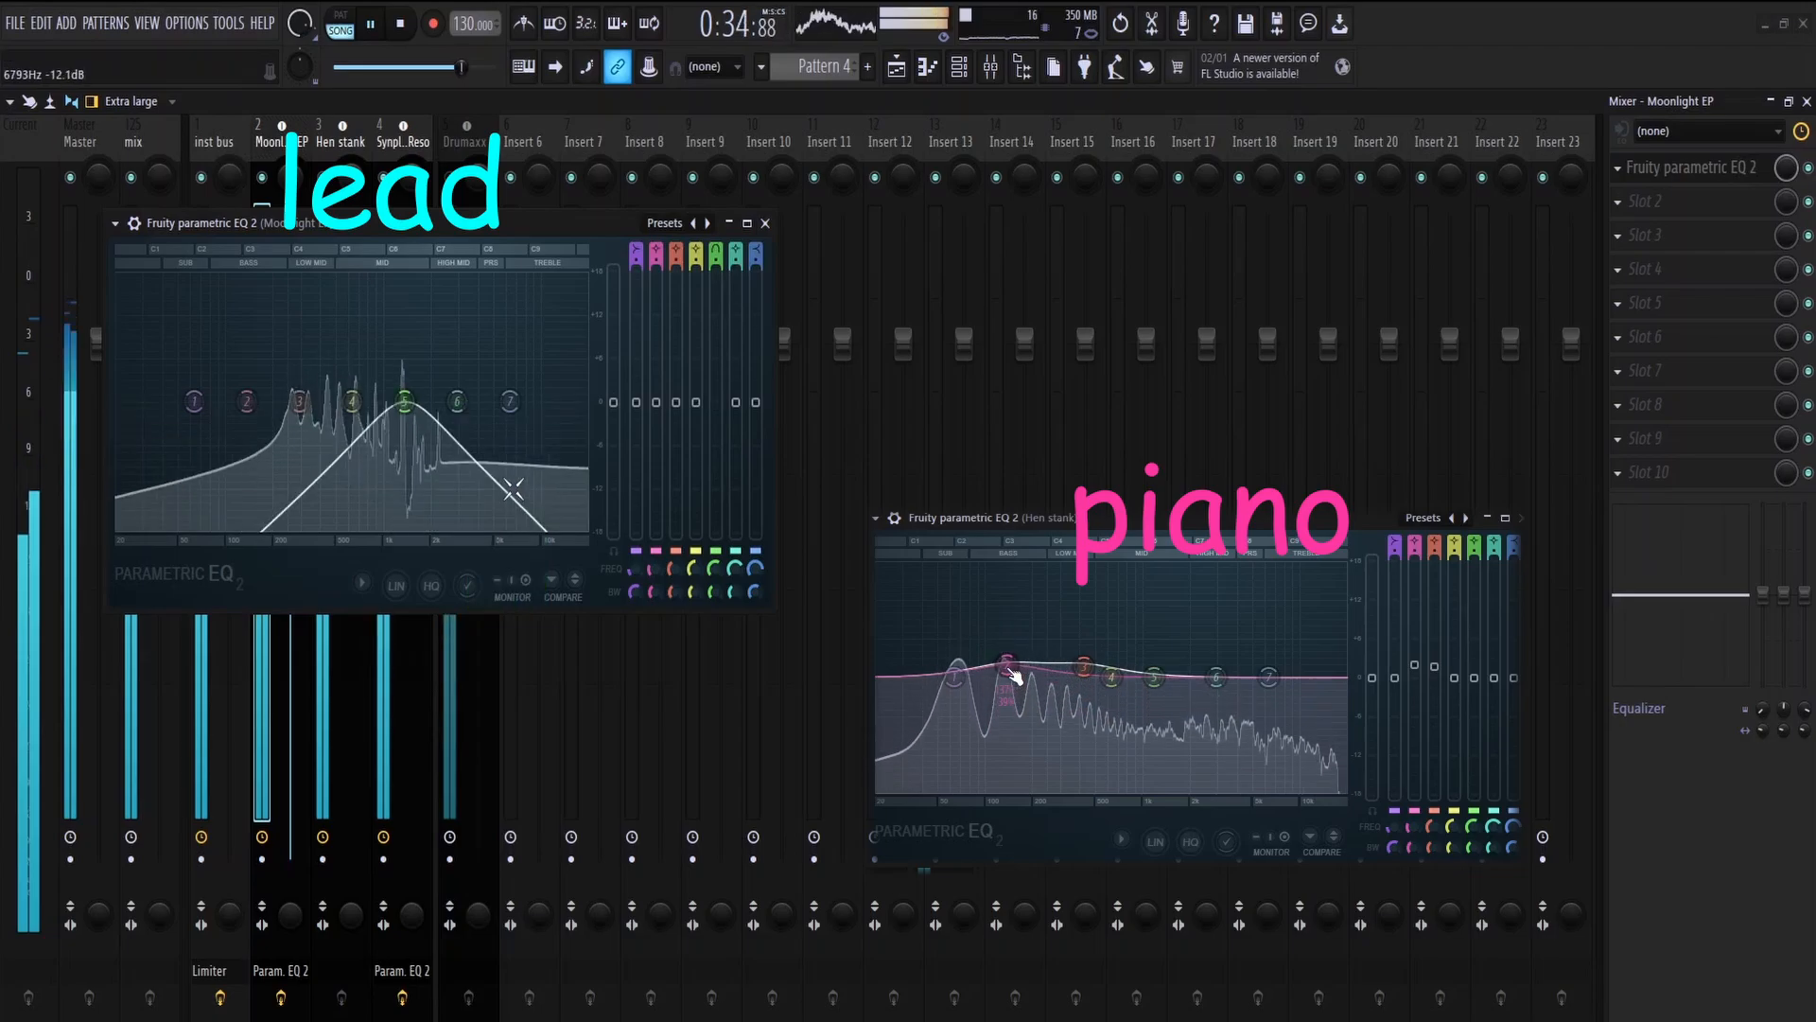
# Use low pass filters on Moonlight EP's band 5 and Hen stank's band 7, and raise the Moonlight EP cutoff slightly
pyautogui.rightClick(404, 404)
pyautogui.rightClick(1278, 698)
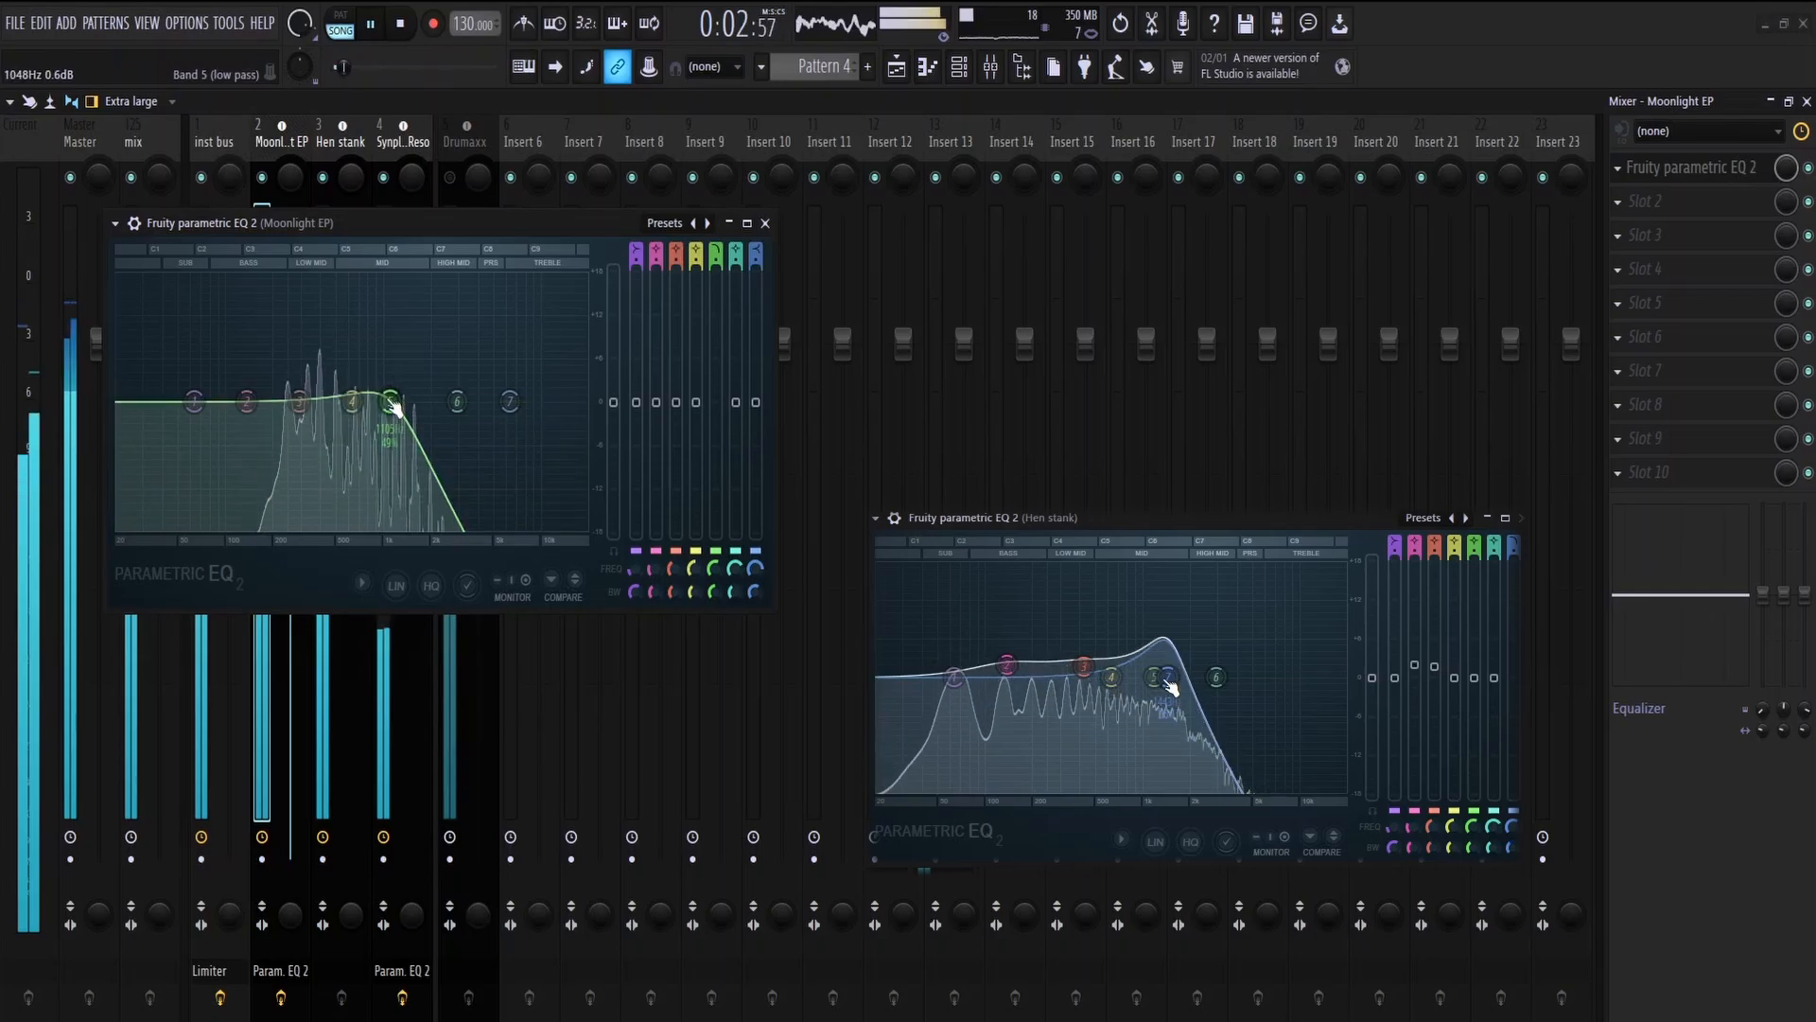
pyautogui.moveTo(393, 404); pyautogui.dragTo(407, 404)
# Play the arrangement from the start to compare the bypassed mix with the final mix
pyautogui.scroll(4, 408, 404)
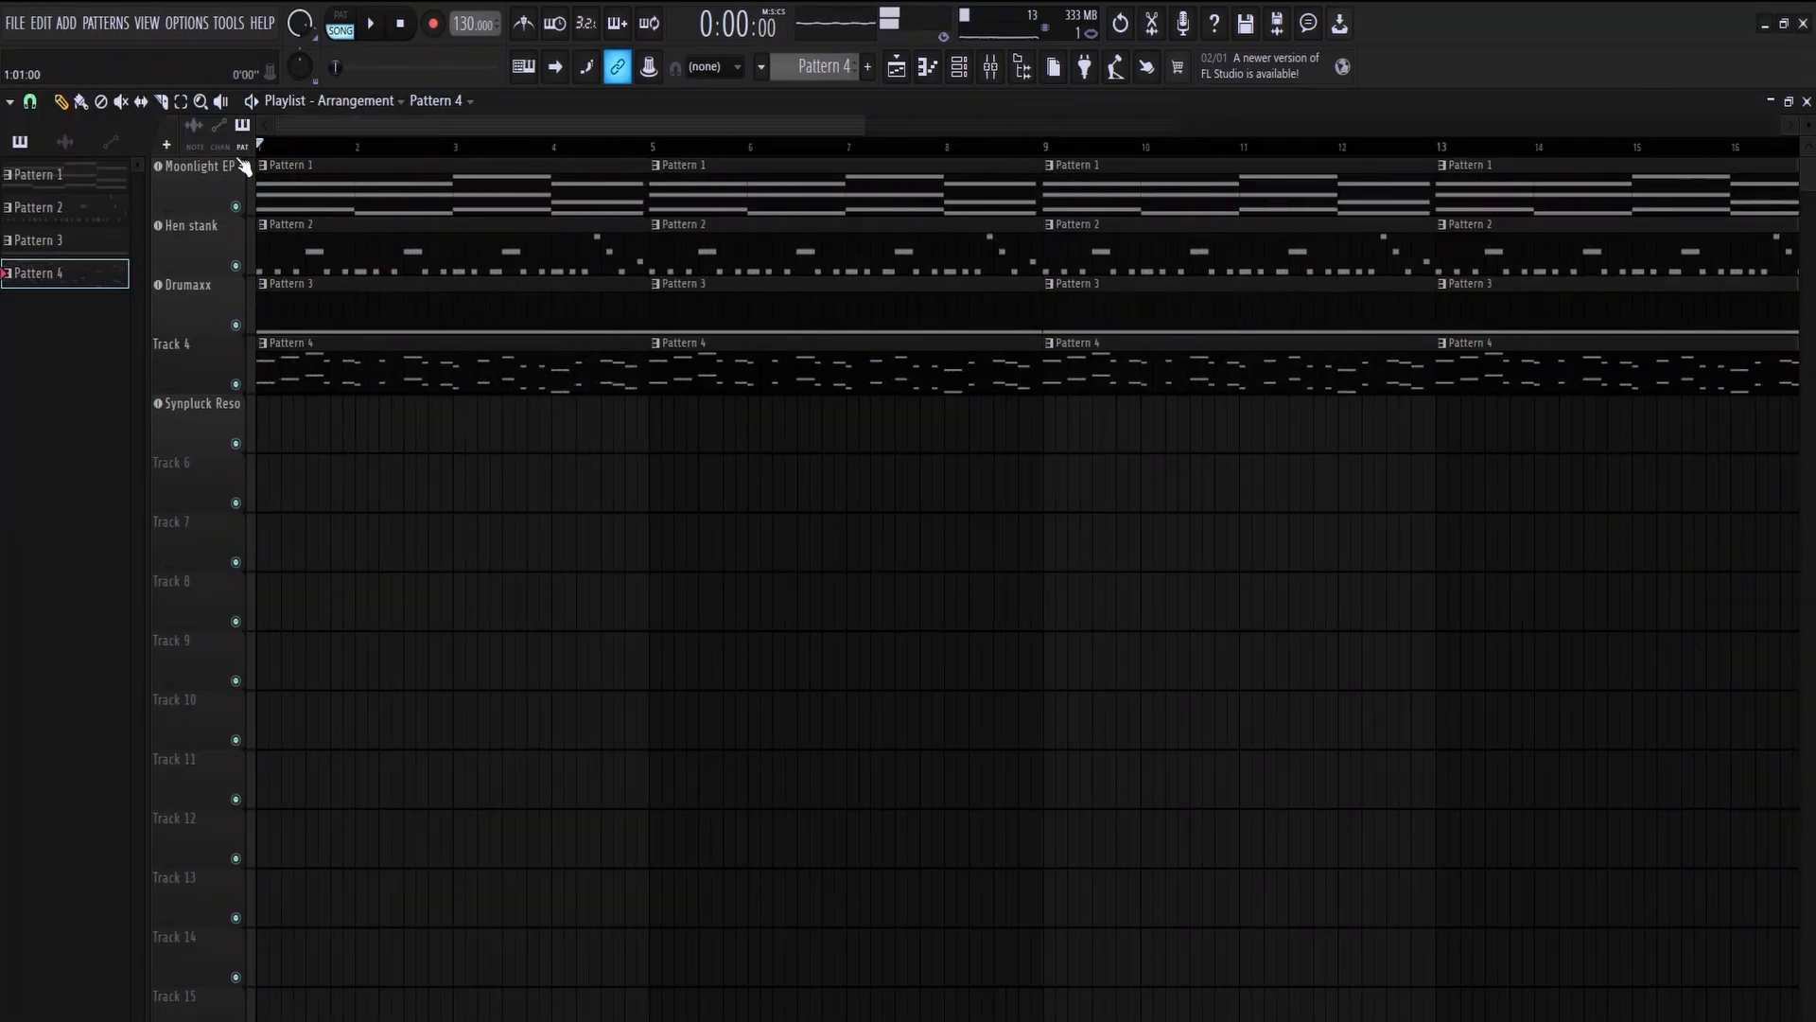
pyautogui.press('space')
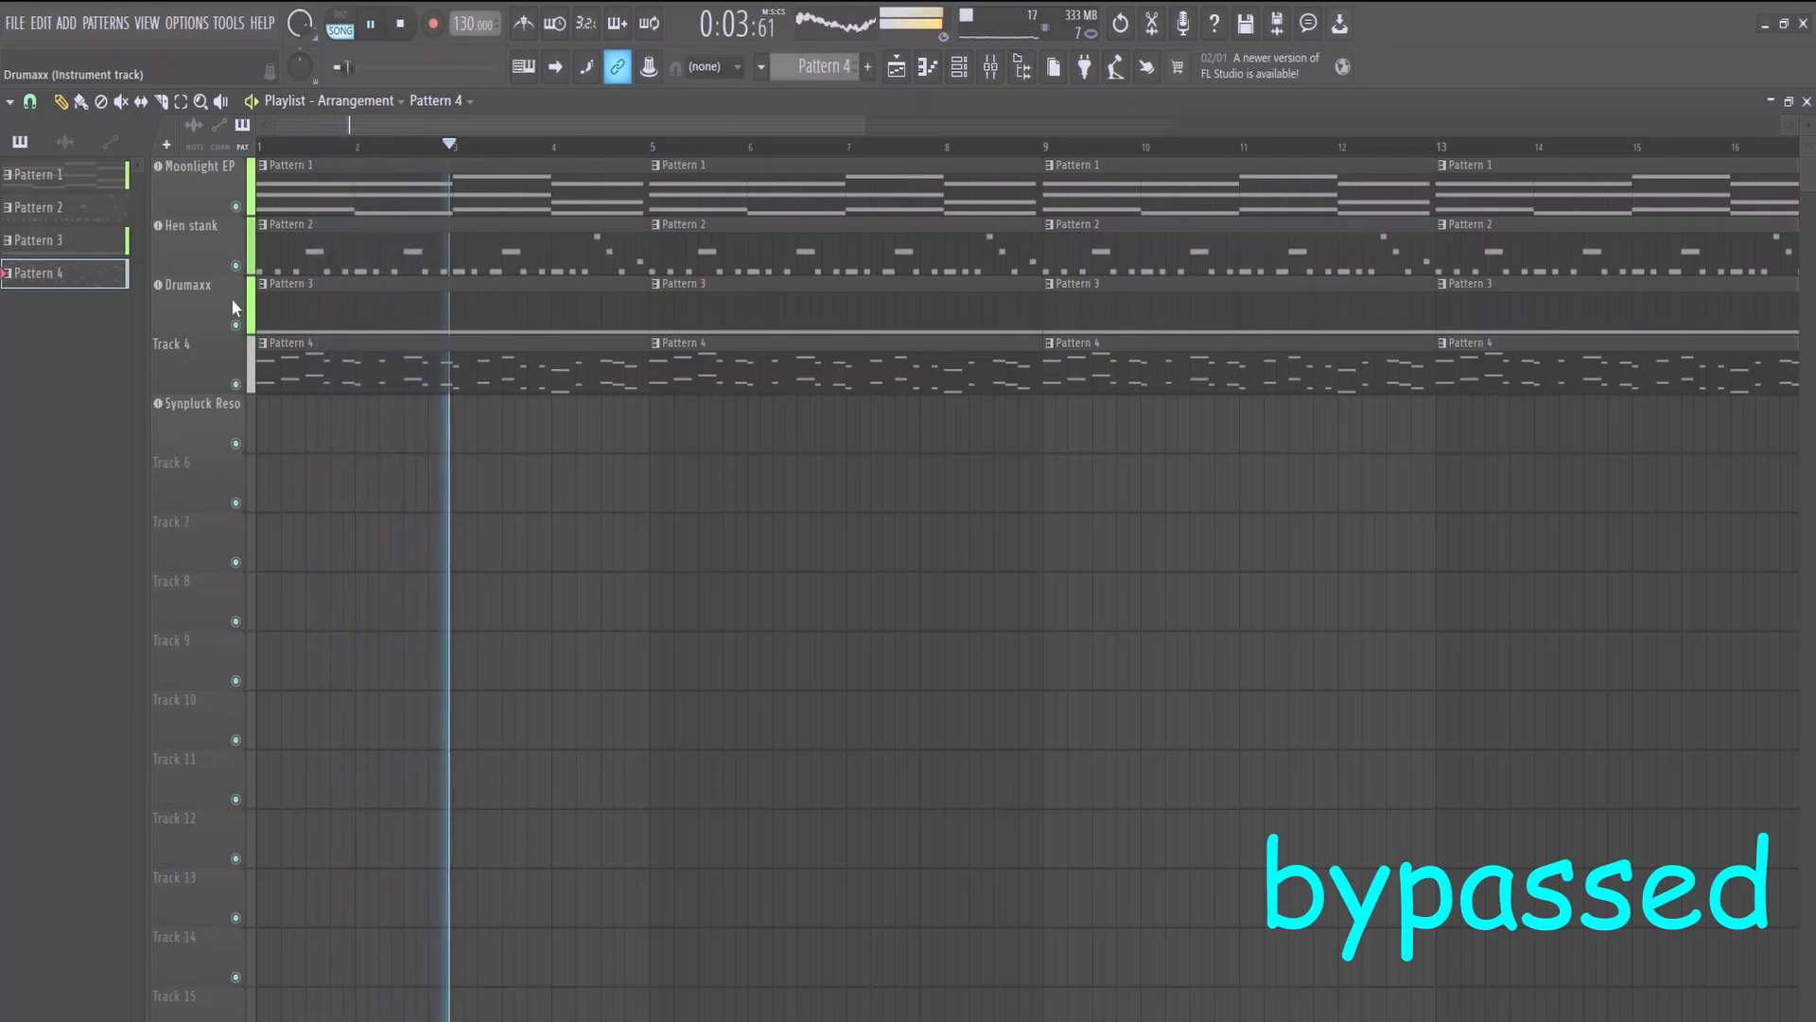
pyautogui.scroll(2, 309, 303)
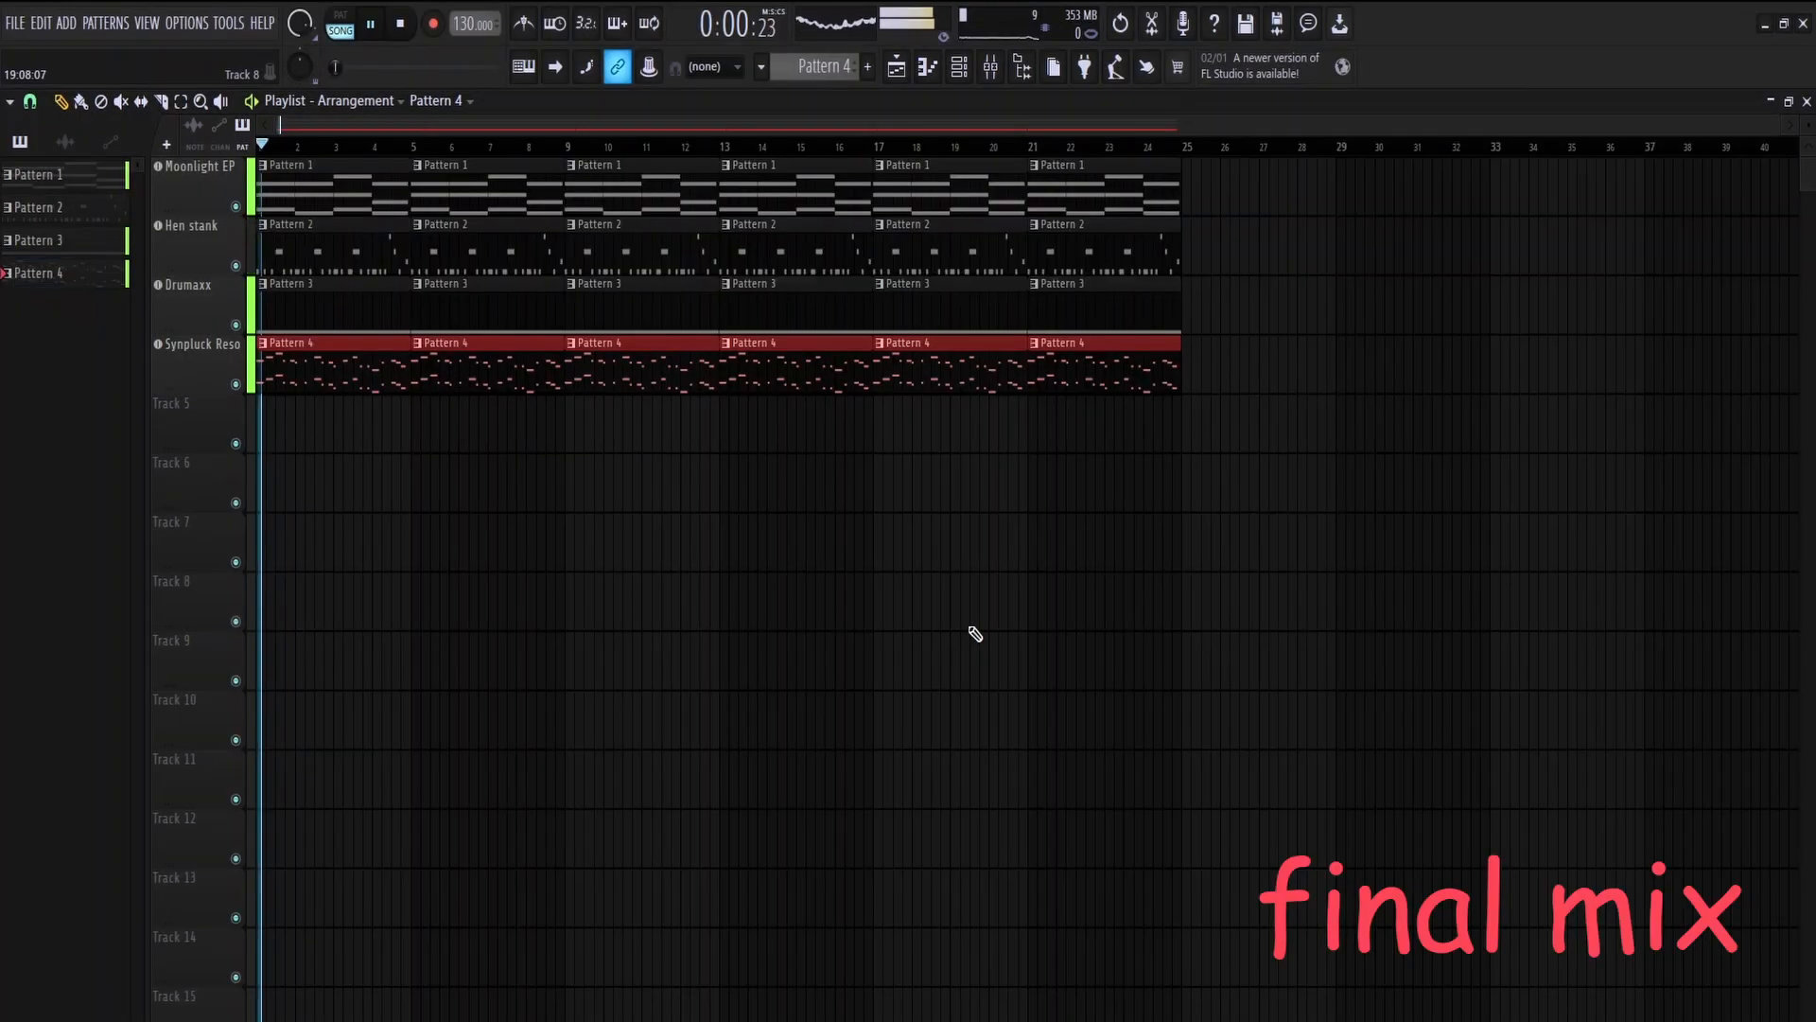
pyautogui.scroll(2, 976, 634)
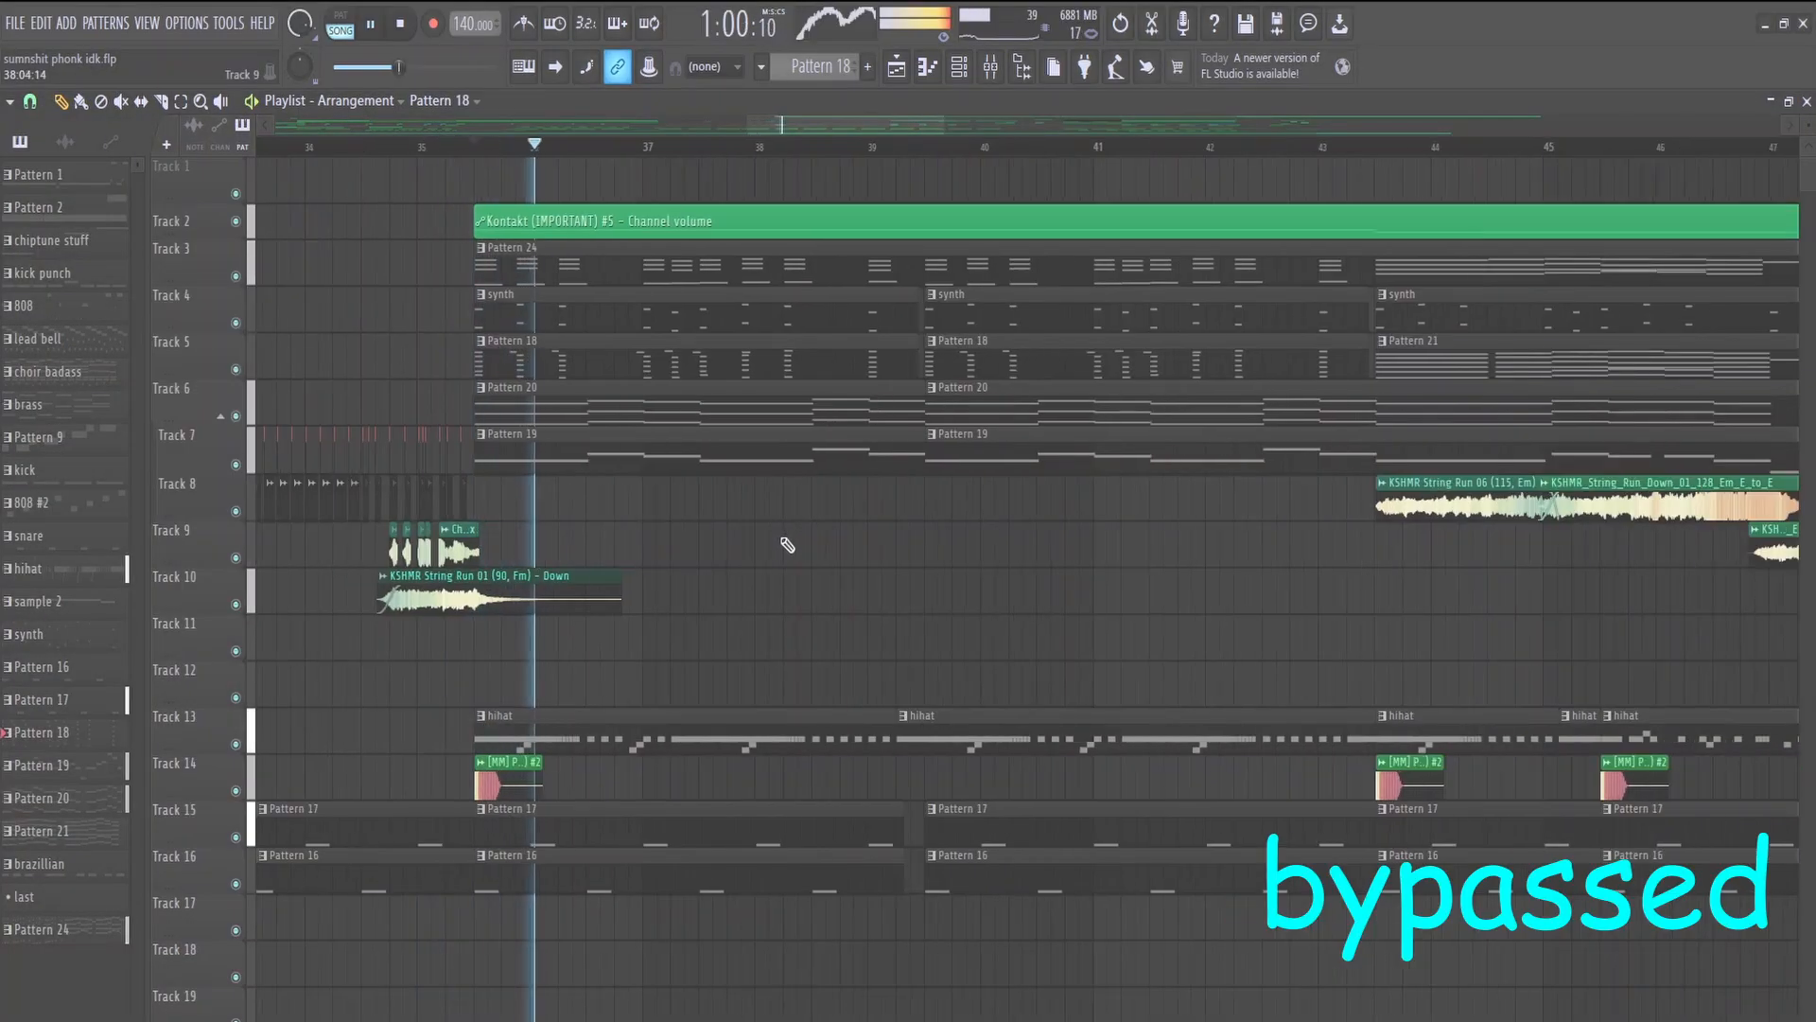
# Examine the larger phonk arrangement from about bar 35 while its bypassed mix plays
pyautogui.scroll(-1, 782, 536)
pyautogui.scroll(1, 936, 541)
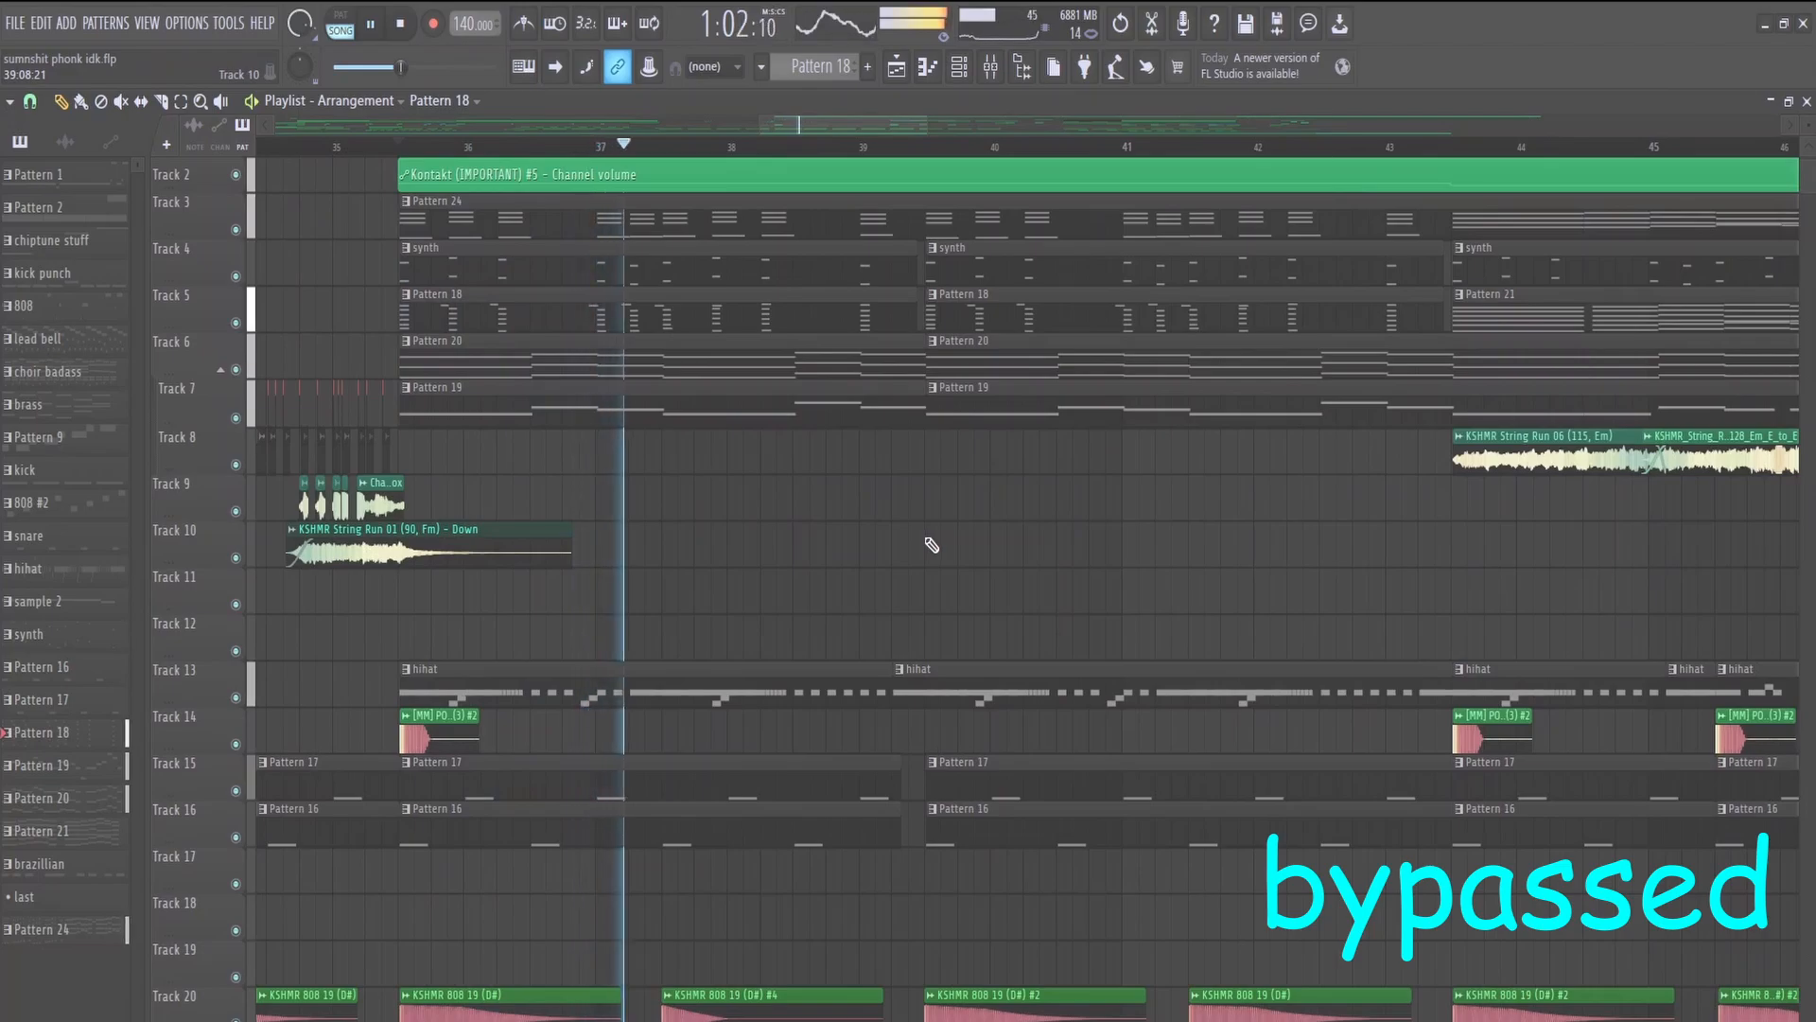
pyautogui.scroll(1, 1350, 553)
pyautogui.scroll(-1, 1344, 549)
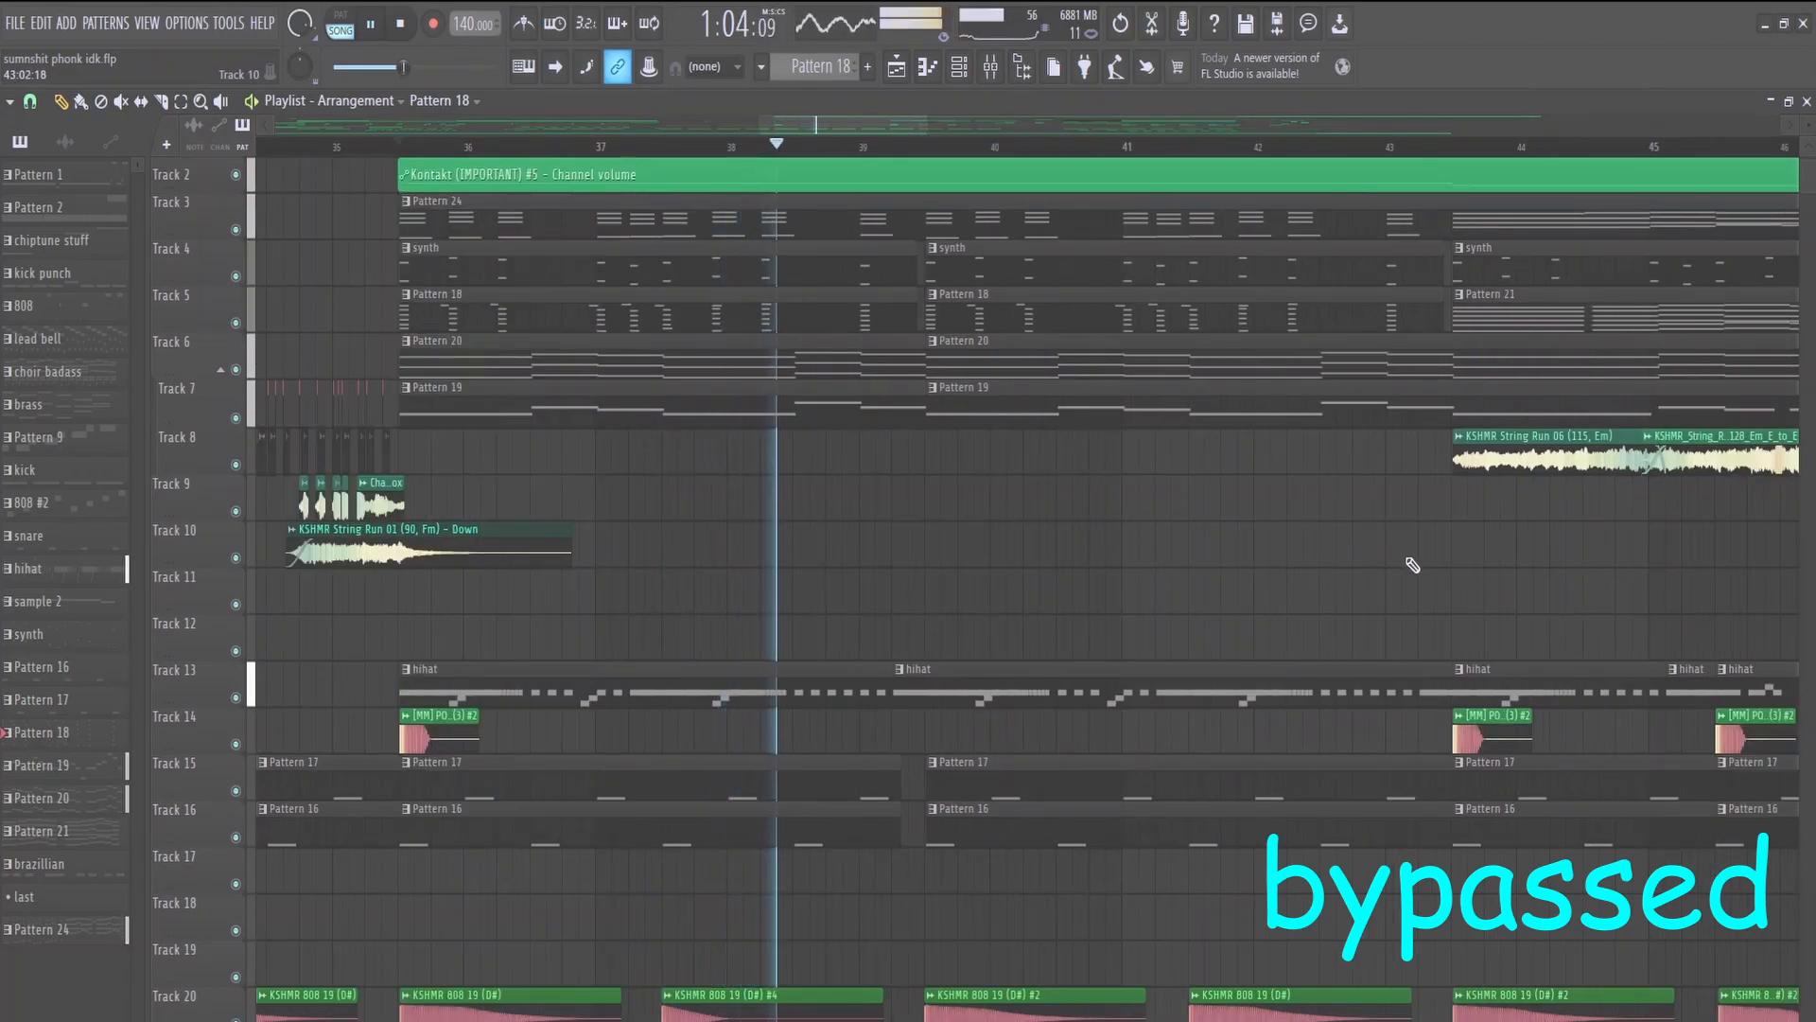
pyautogui.scroll(1, 1452, 572)
pyautogui.scroll(-1, 965, 508)
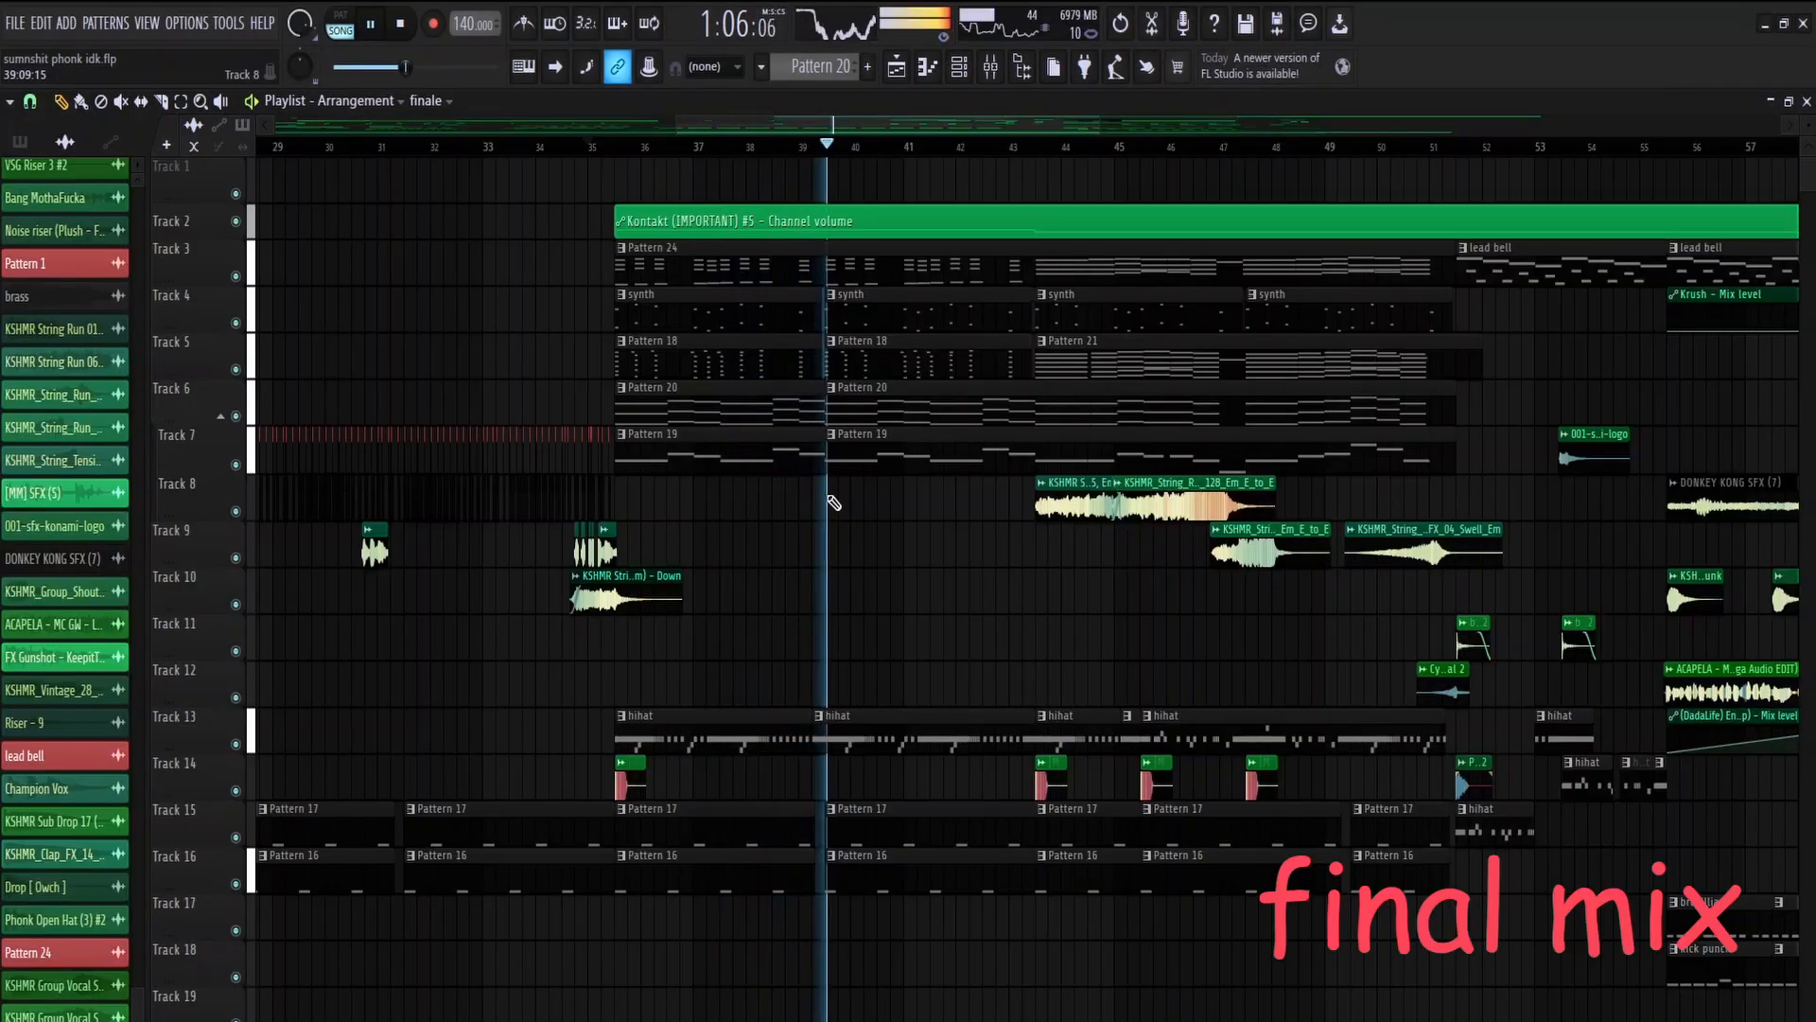
# Examine the phonk project's clips and automation across the playlist while its final mix plays
pyautogui.scroll(1, 1214, 546)
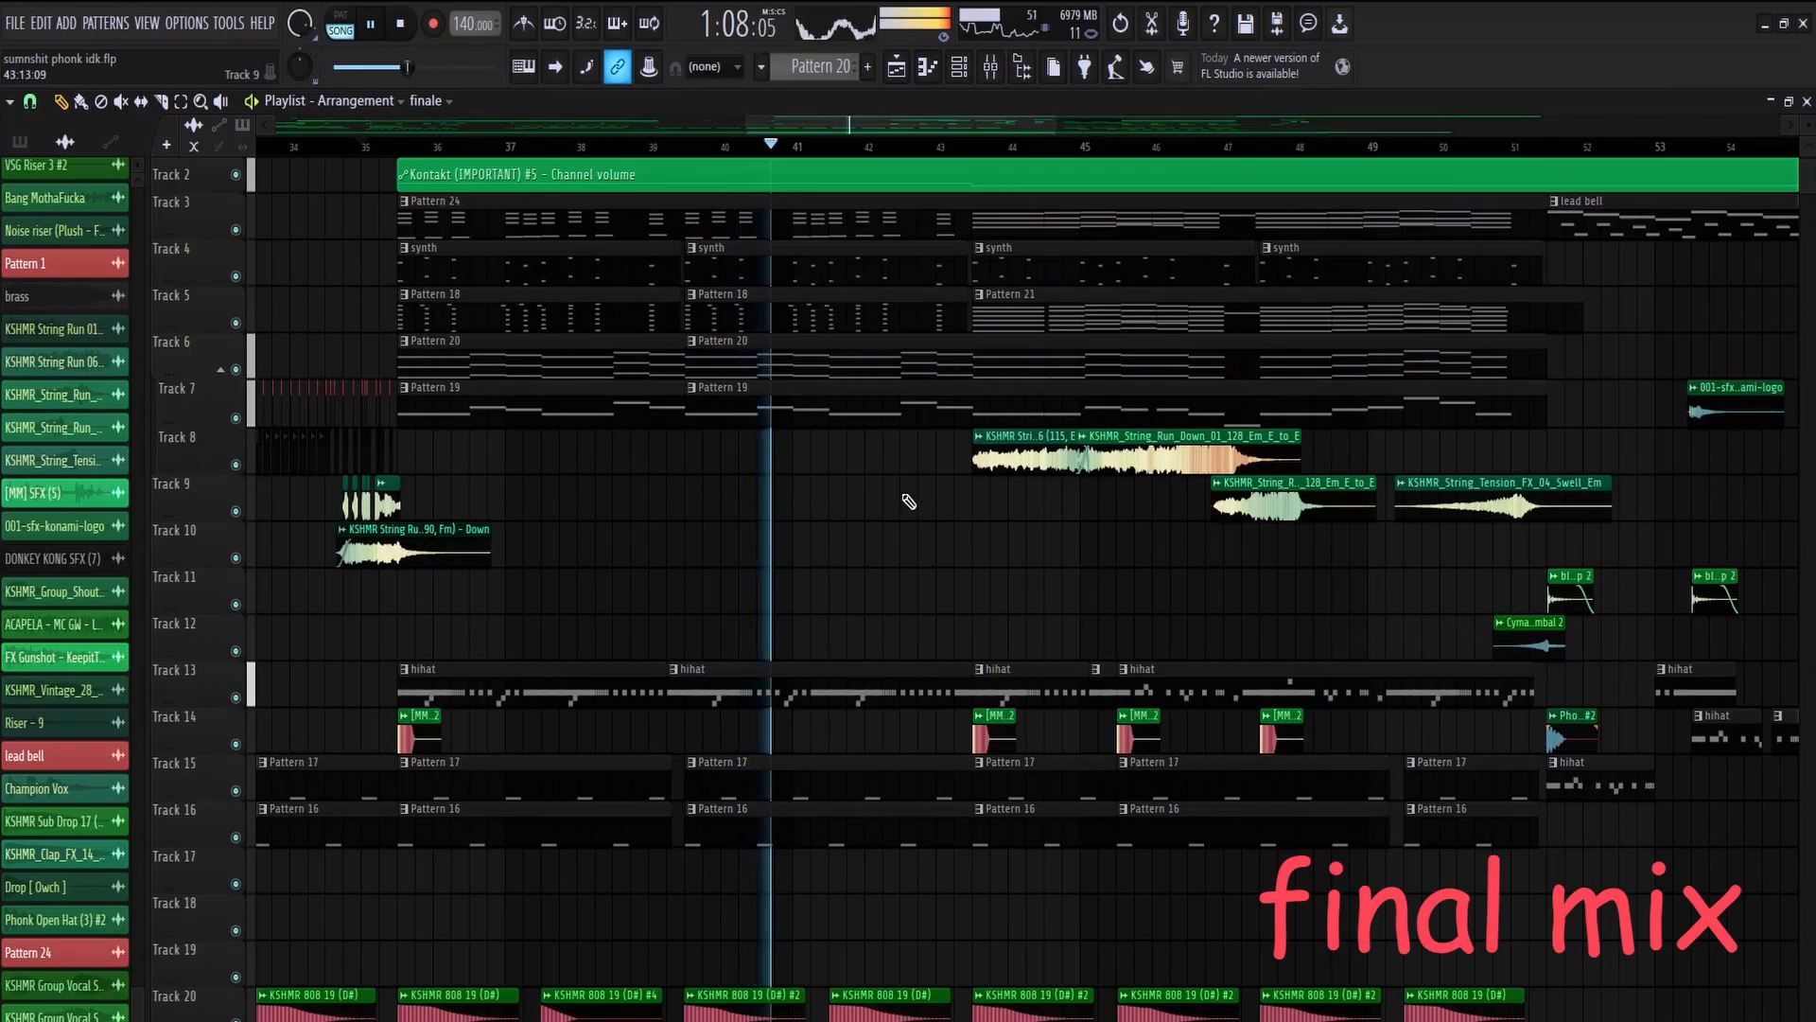
pyautogui.scroll(-3, 576, 456)
pyautogui.scroll(1, 981, 559)
pyautogui.scroll(-1, 552, 524)
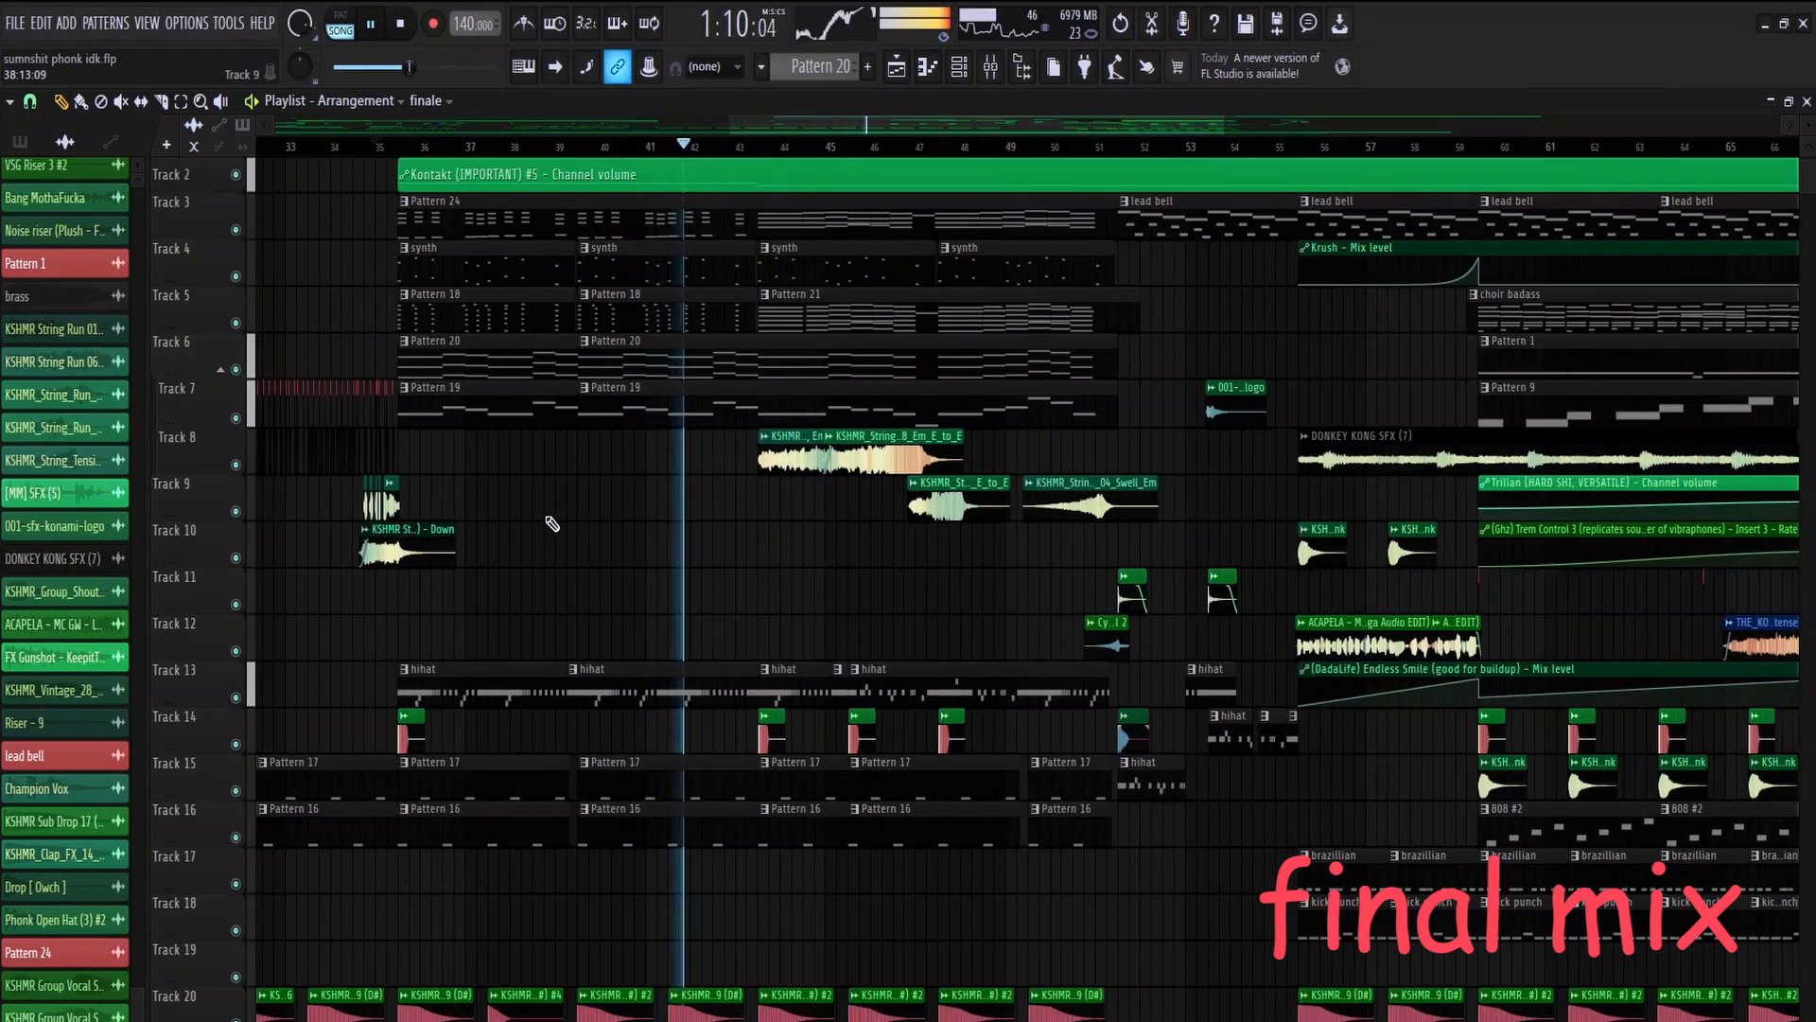
pyautogui.scroll(-1, 553, 524)
pyautogui.scroll(1, 1263, 560)
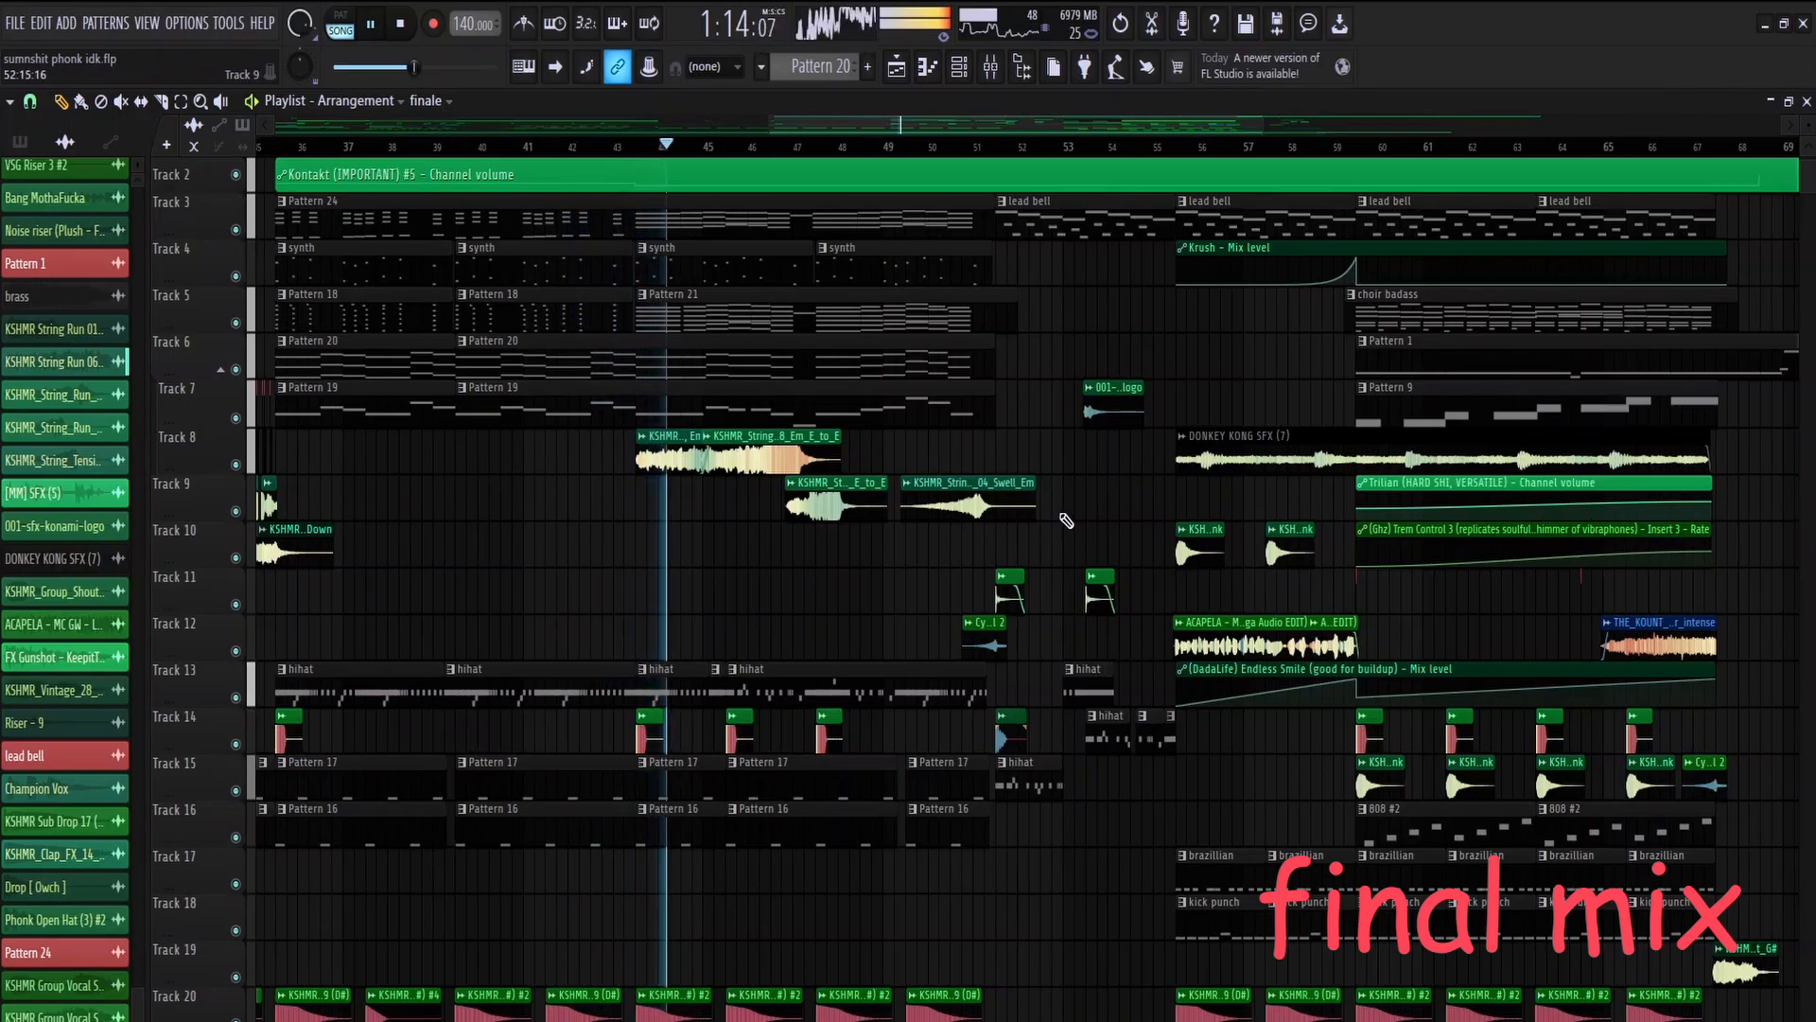
pyautogui.scroll(-2, 1061, 517)
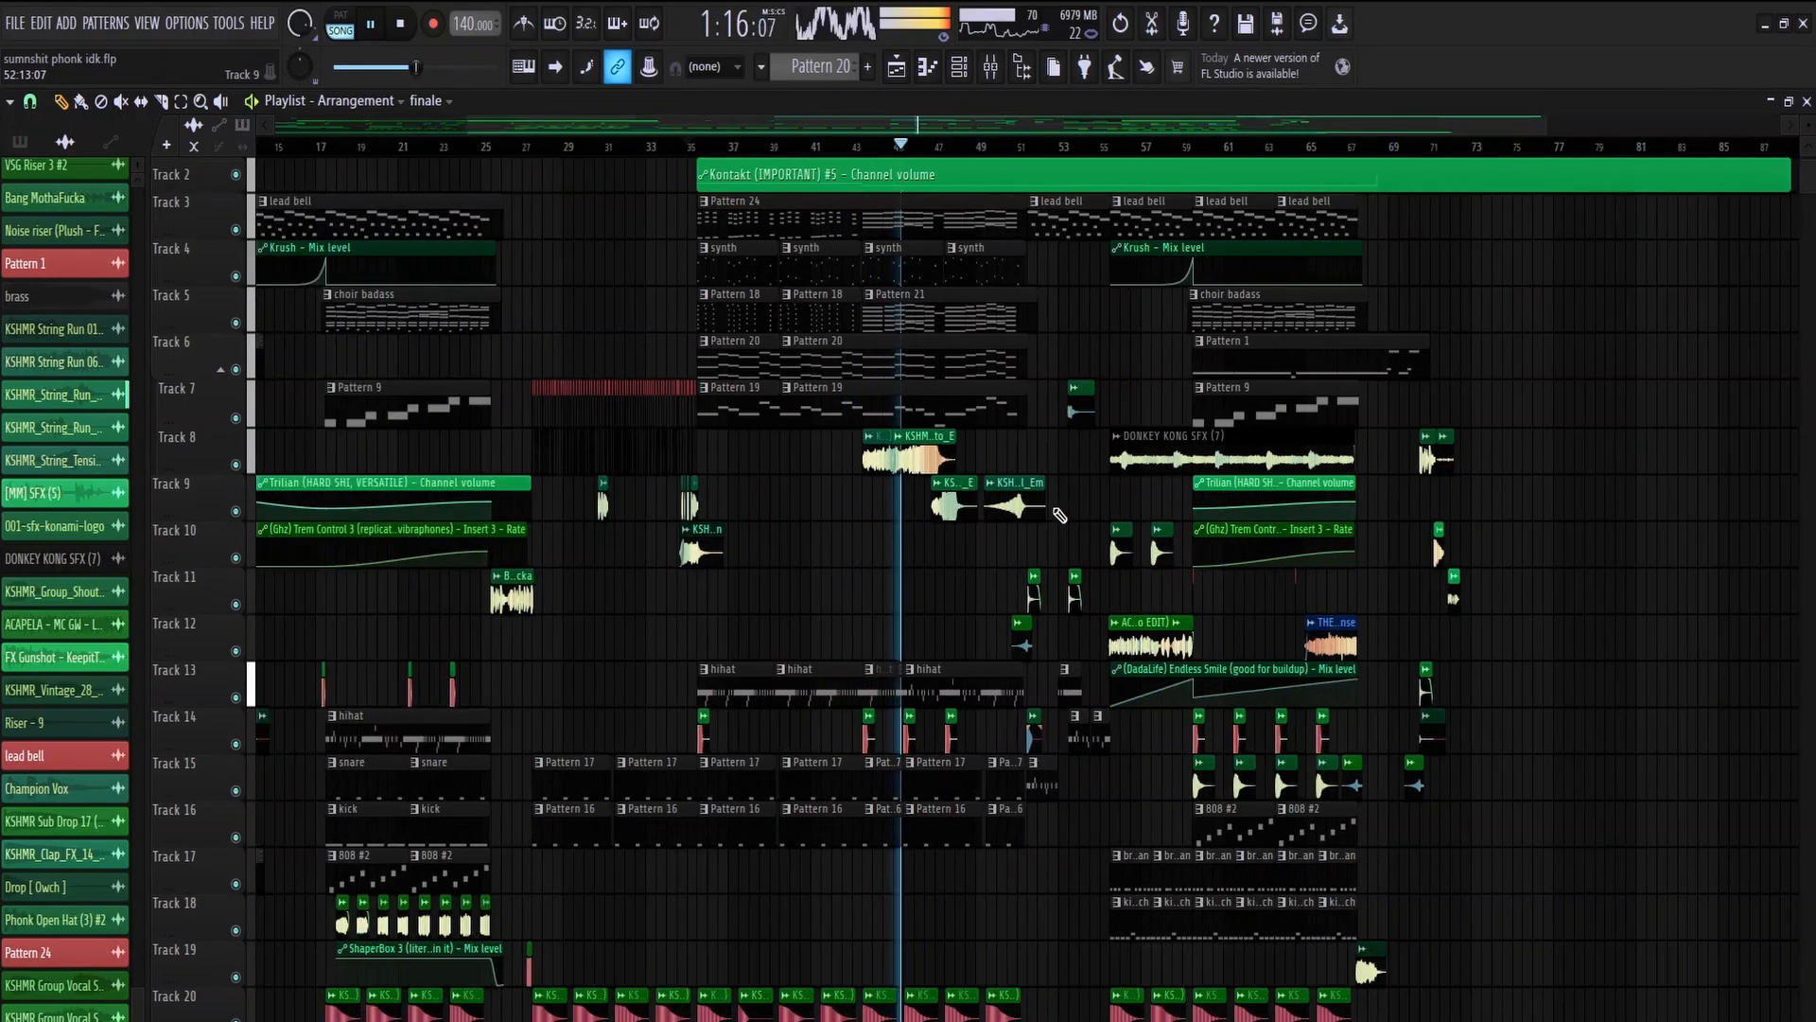
pyautogui.scroll(1, 1281, 560)
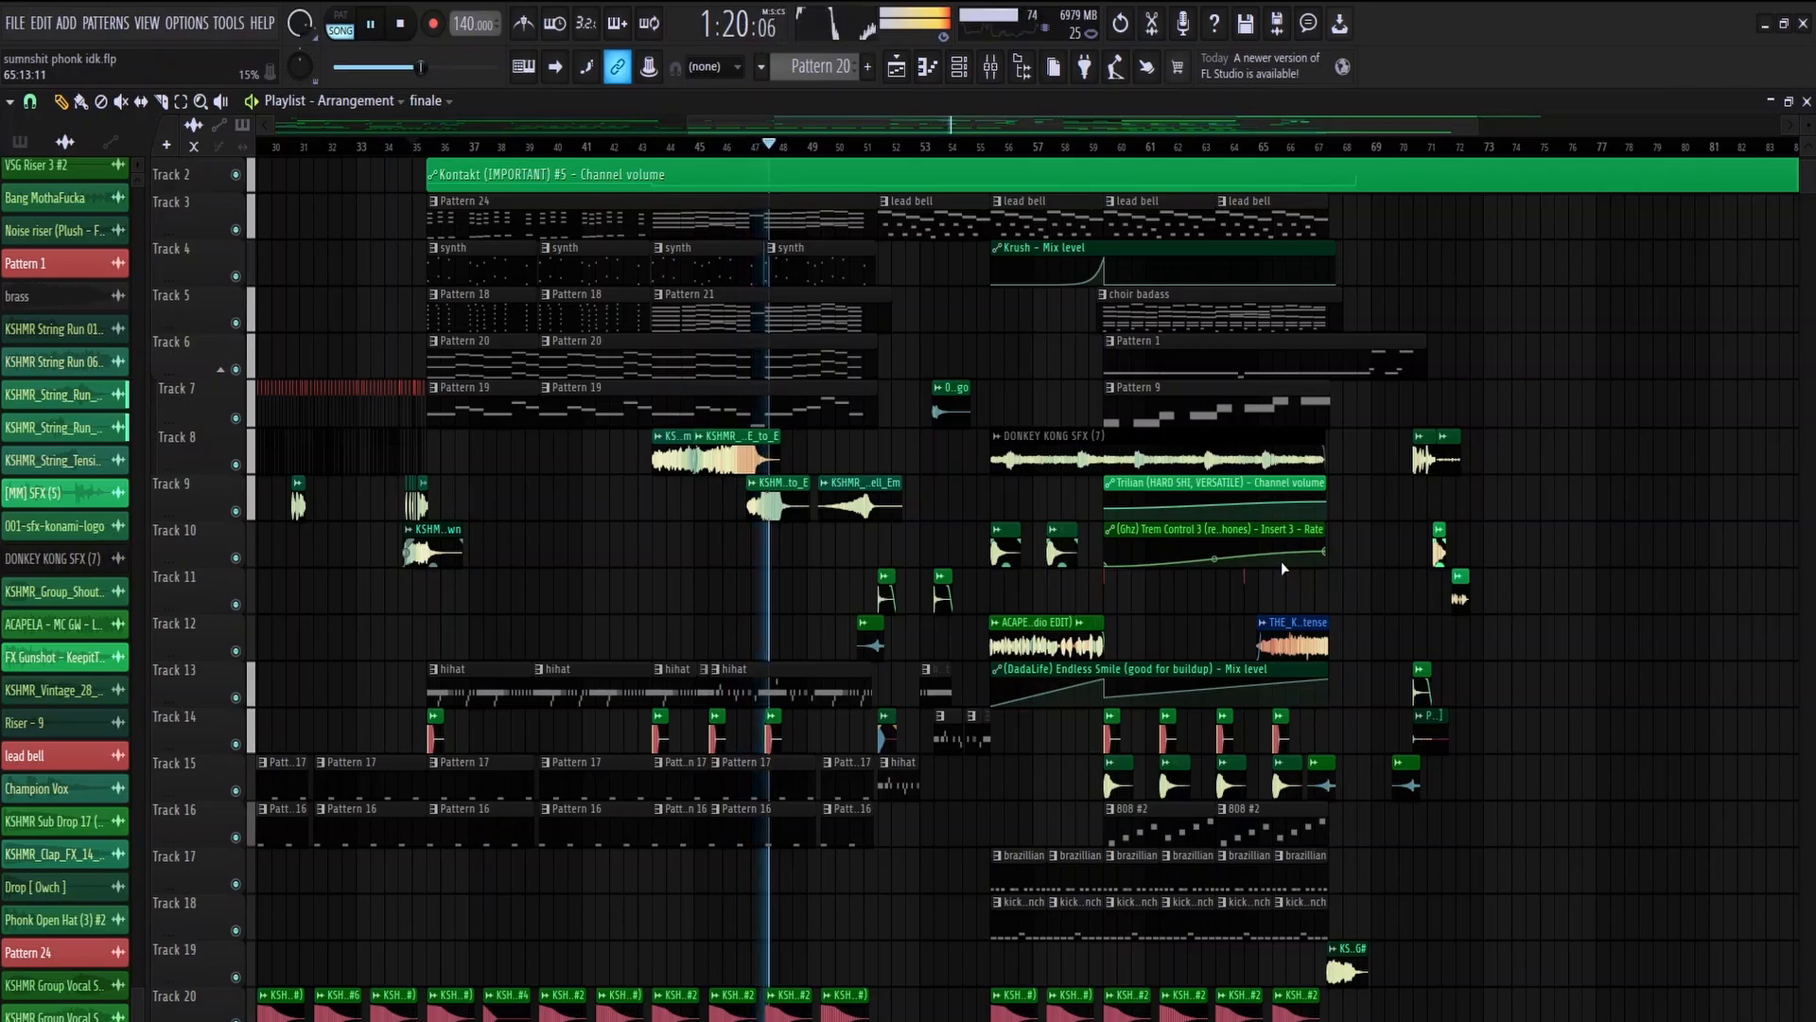
pyautogui.scroll(1, 966, 450)
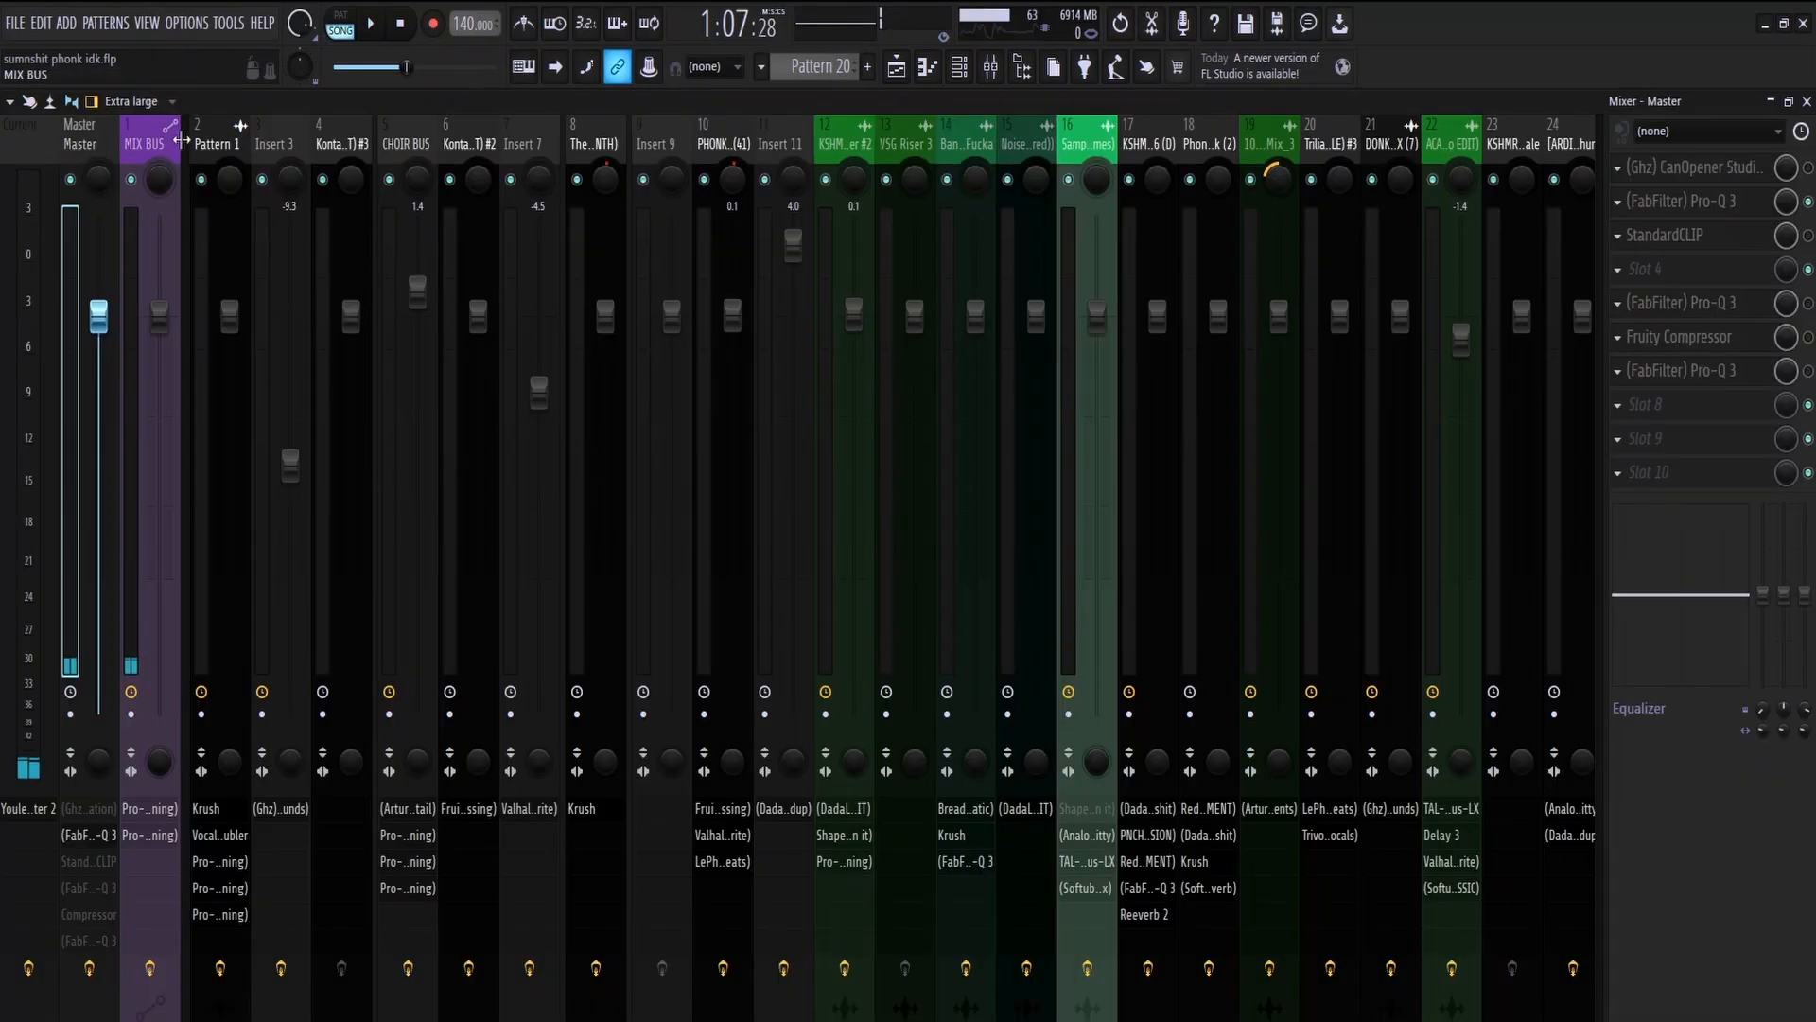
# Look over the phonk project's mixer inserts and Master effect chain, and close the mixer
pyautogui.scroll(-3, 142, 140)
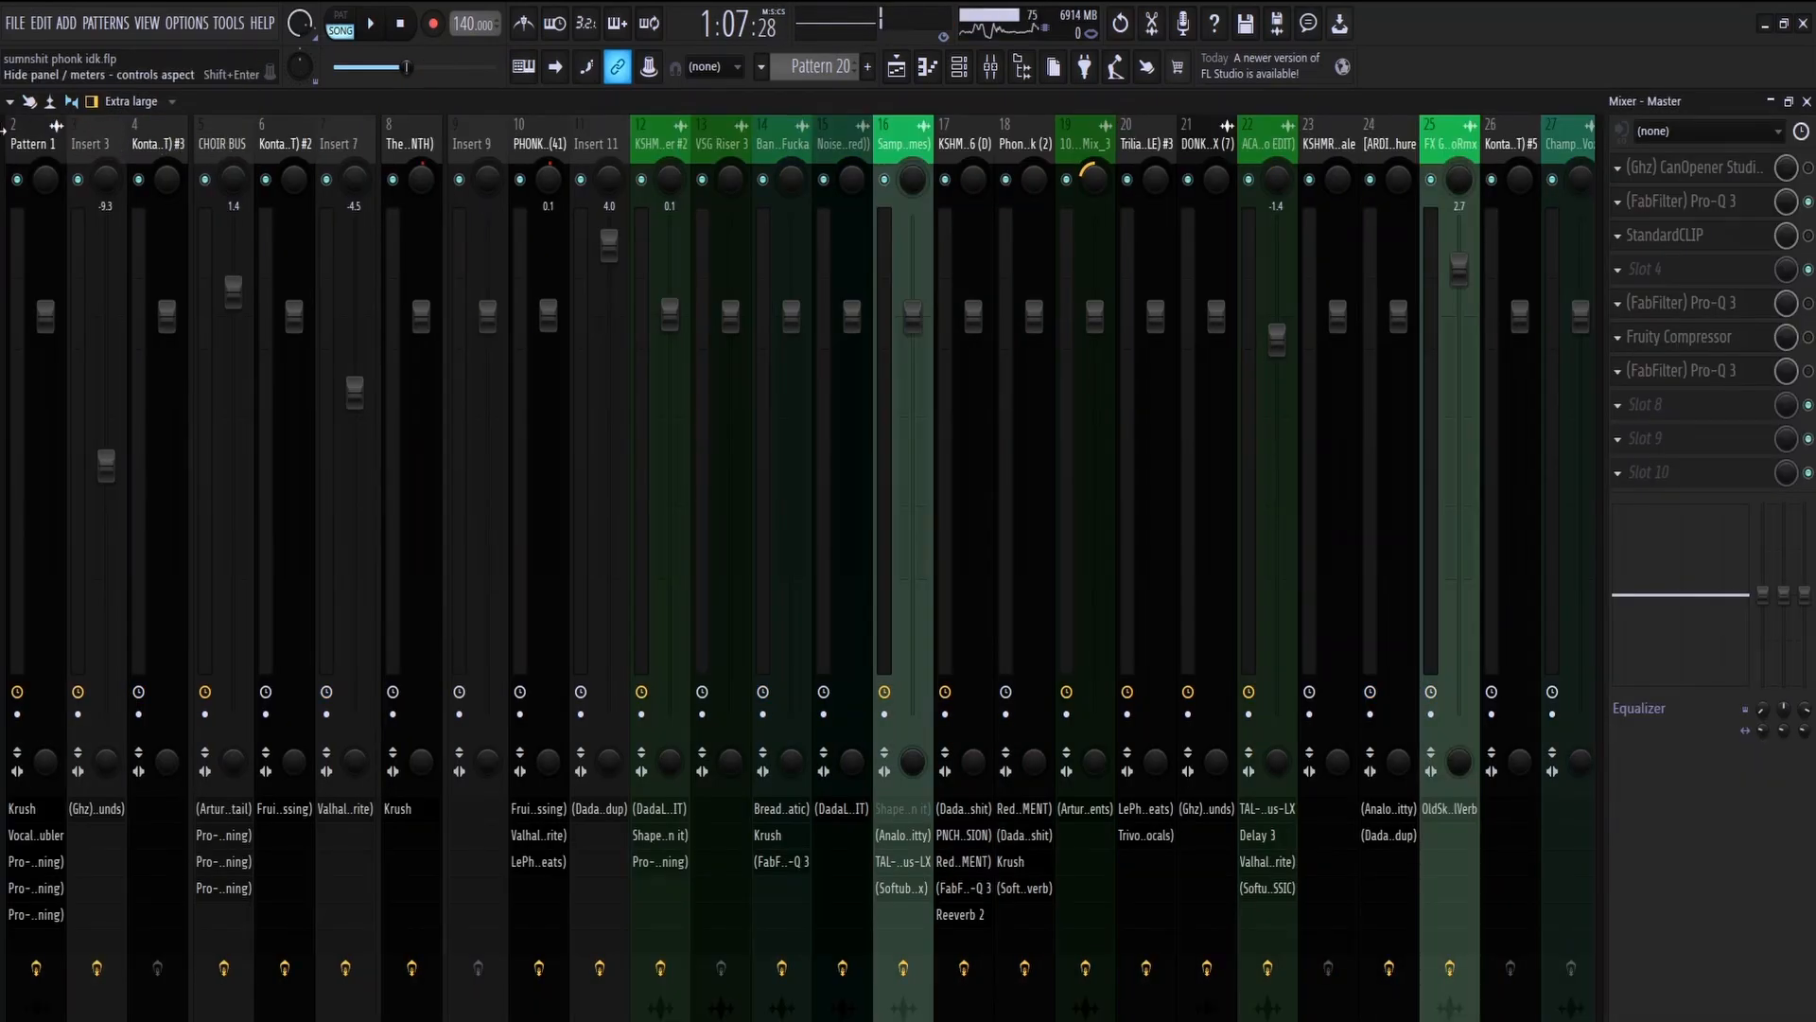
pyautogui.scroll(3, 53, 138)
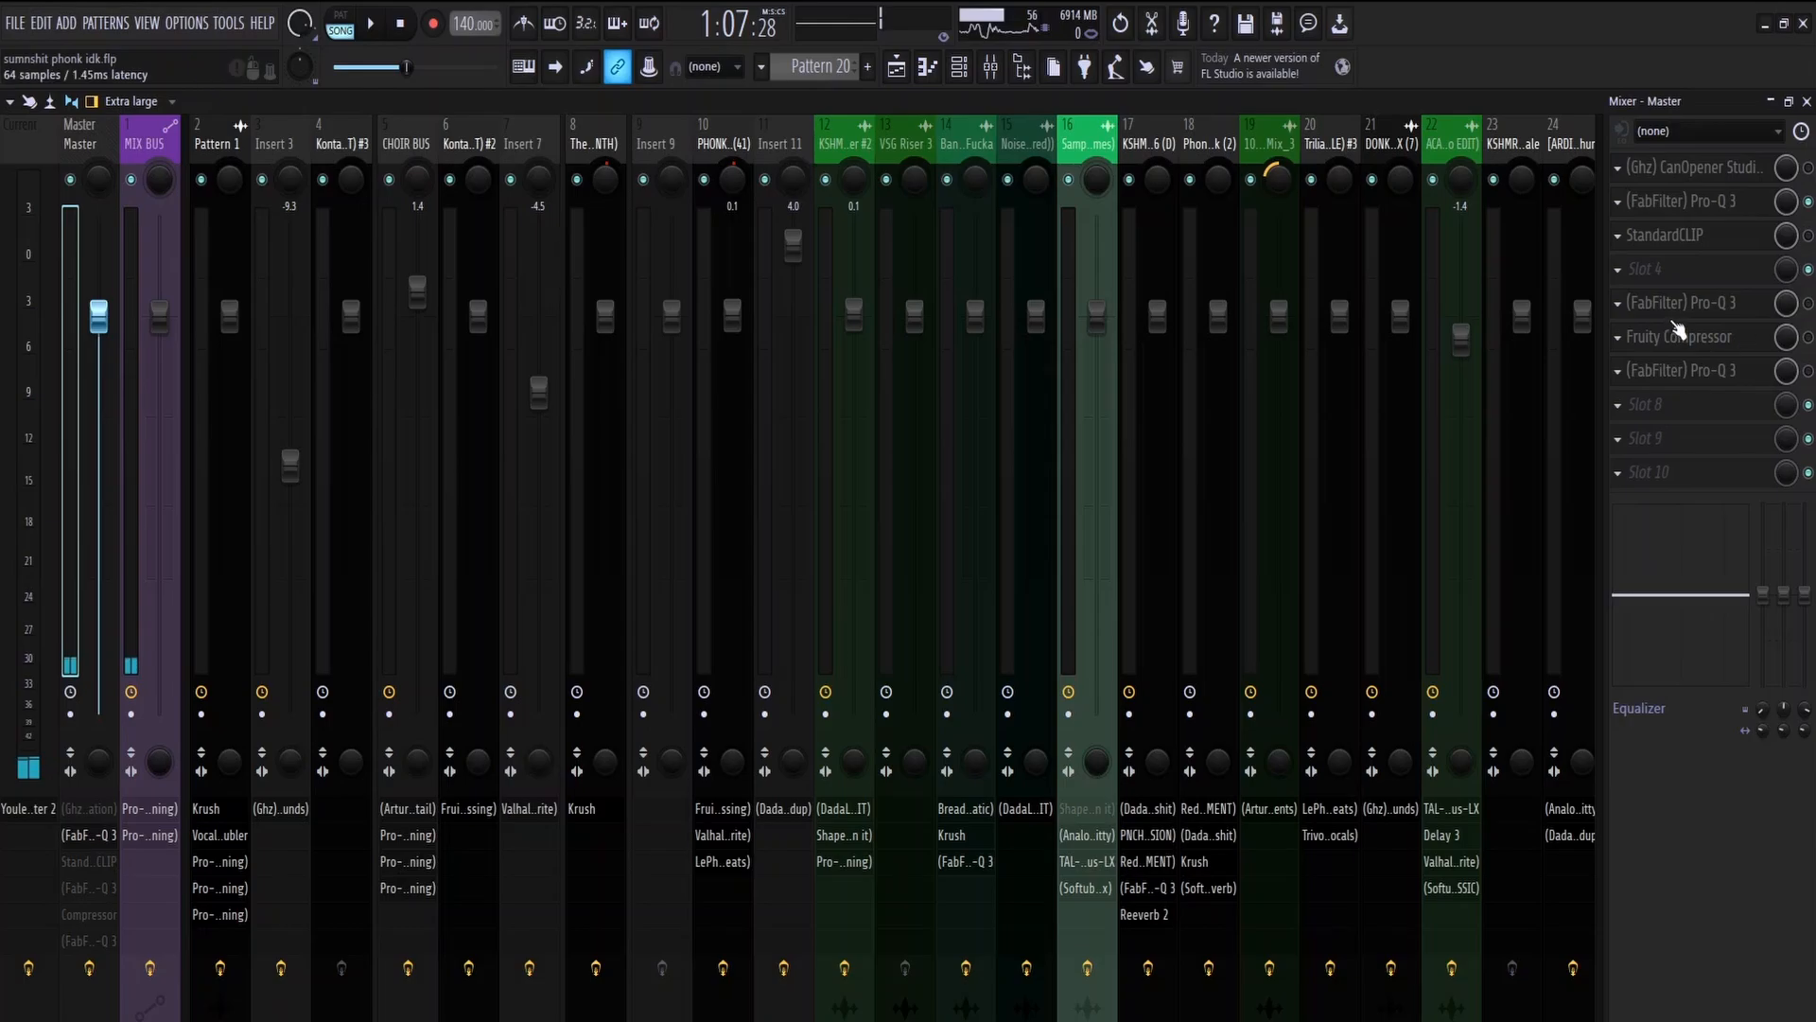
pyautogui.click(1807, 102)
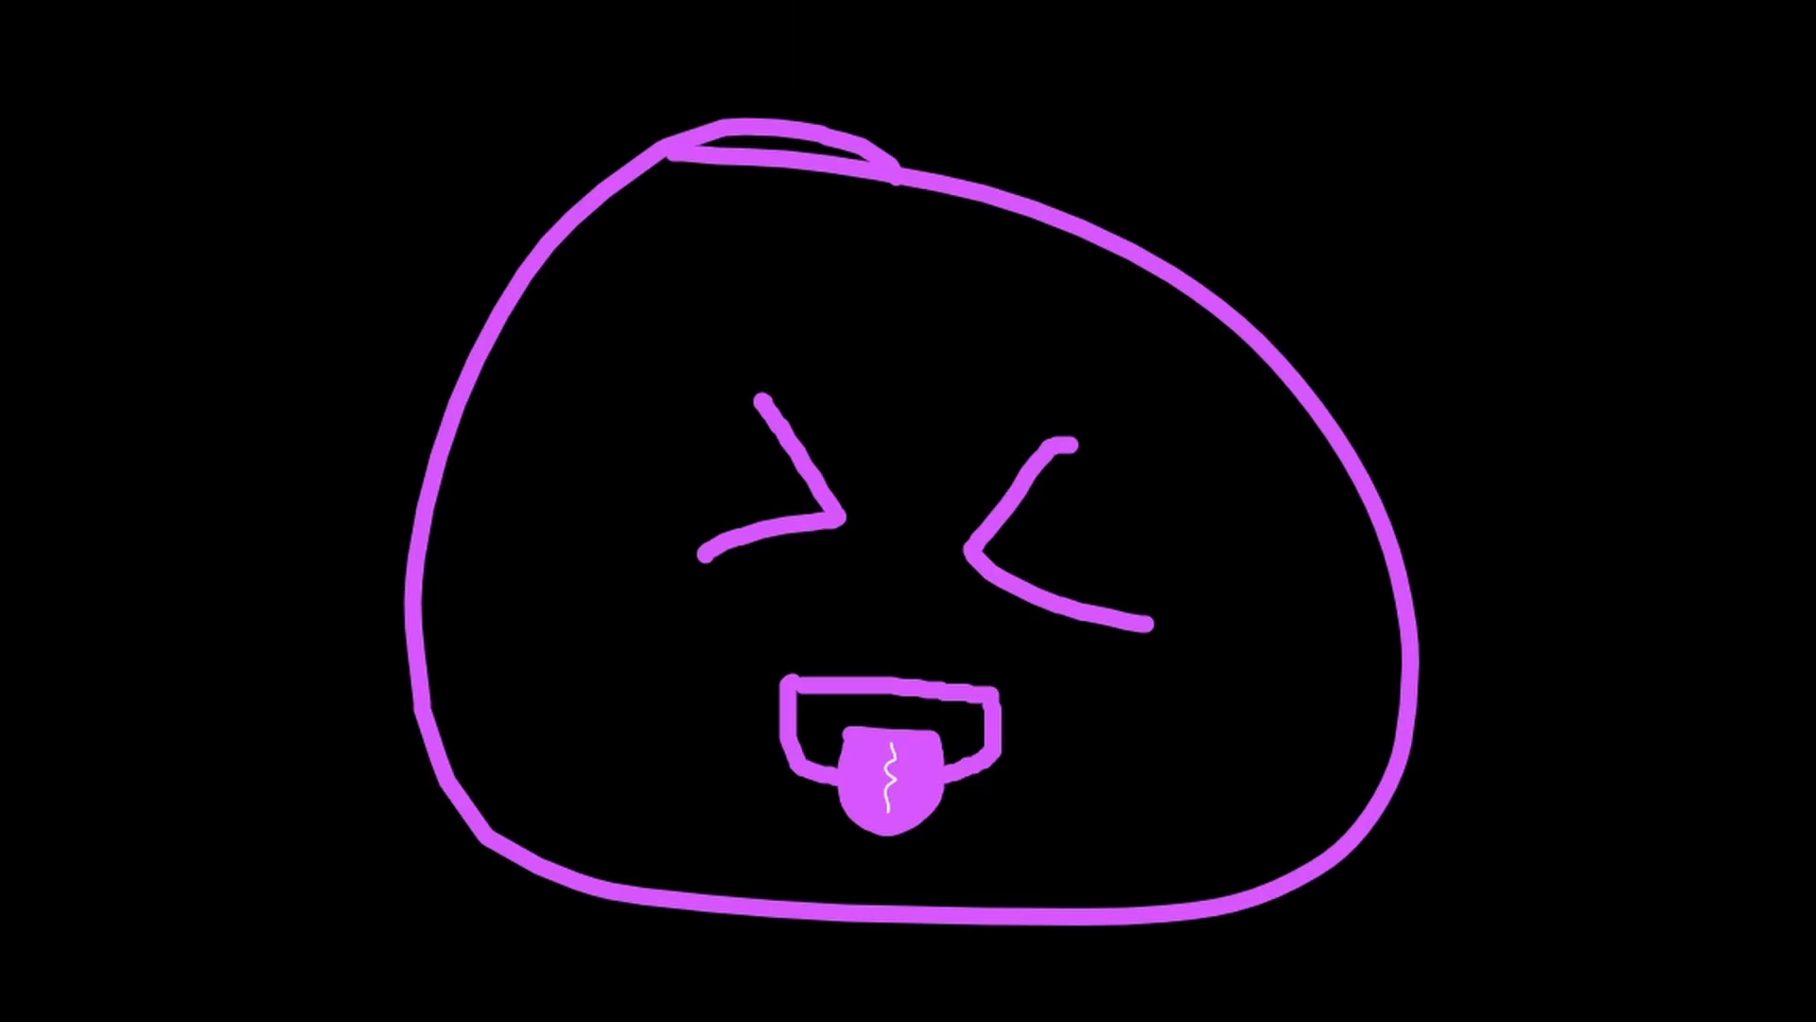